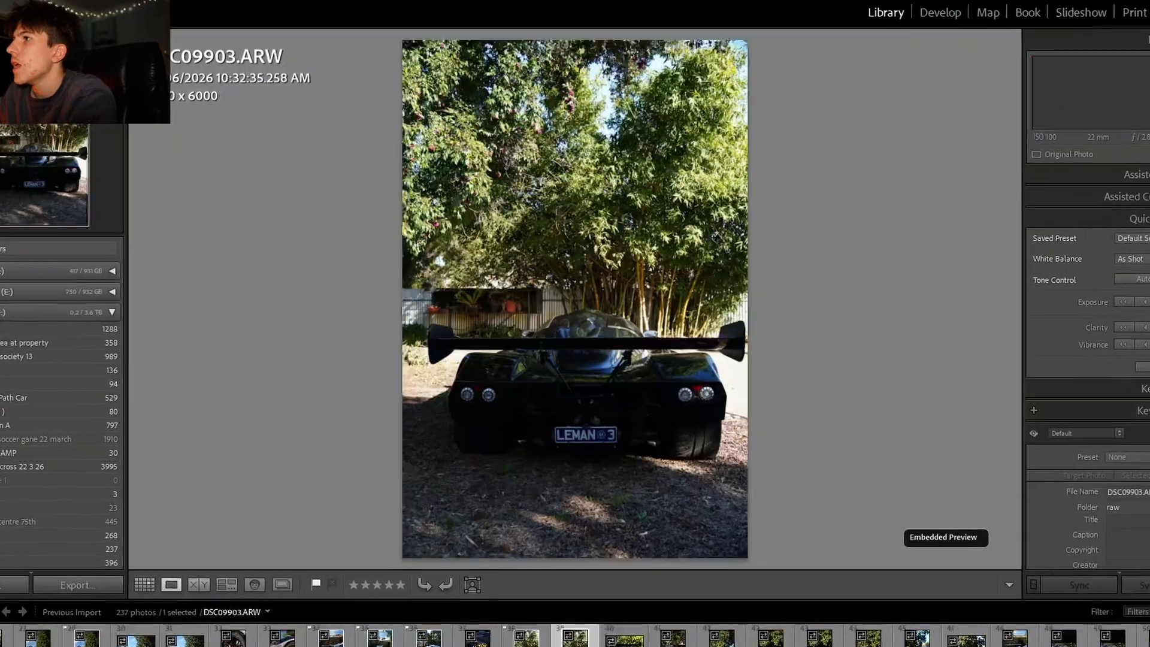
# - Go through the remaining imported photos one by one and flag the keepers as picks
pyautogui.press('Right')
pyautogui.press('Right')
pyautogui.press('Right')
pyautogui.press('Right')
pyautogui.press('Right')
pyautogui.press('Right')
pyautogui.press('Right')
pyautogui.press('Right')
pyautogui.press('Right')
pyautogui.press('Right')
pyautogui.press('Right')
pyautogui.press('Right')
pyautogui.press('Right')
pyautogui.press('Right')
pyautogui.press('Right')
pyautogui.press('Right')
pyautogui.press('Right')
pyautogui.press('Right')
pyautogui.press('Right')
pyautogui.press('Right')
pyautogui.press('p')
pyautogui.press('Right')
pyautogui.press('Right')
pyautogui.press('Right')
pyautogui.press('Right')
pyautogui.press('Right')
pyautogui.press('Right')
pyautogui.press('Right')
pyautogui.press('Right')
pyautogui.press('Right')
pyautogui.press('Right')
pyautogui.press('Right')
pyautogui.press('Right')
pyautogui.press('Right')
pyautogui.press('Right')
pyautogui.press('Right')
pyautogui.press('Right')
pyautogui.press('Right')
pyautogui.press('Right')
pyautogui.press('Right')
pyautogui.press('Right')
pyautogui.press('p')
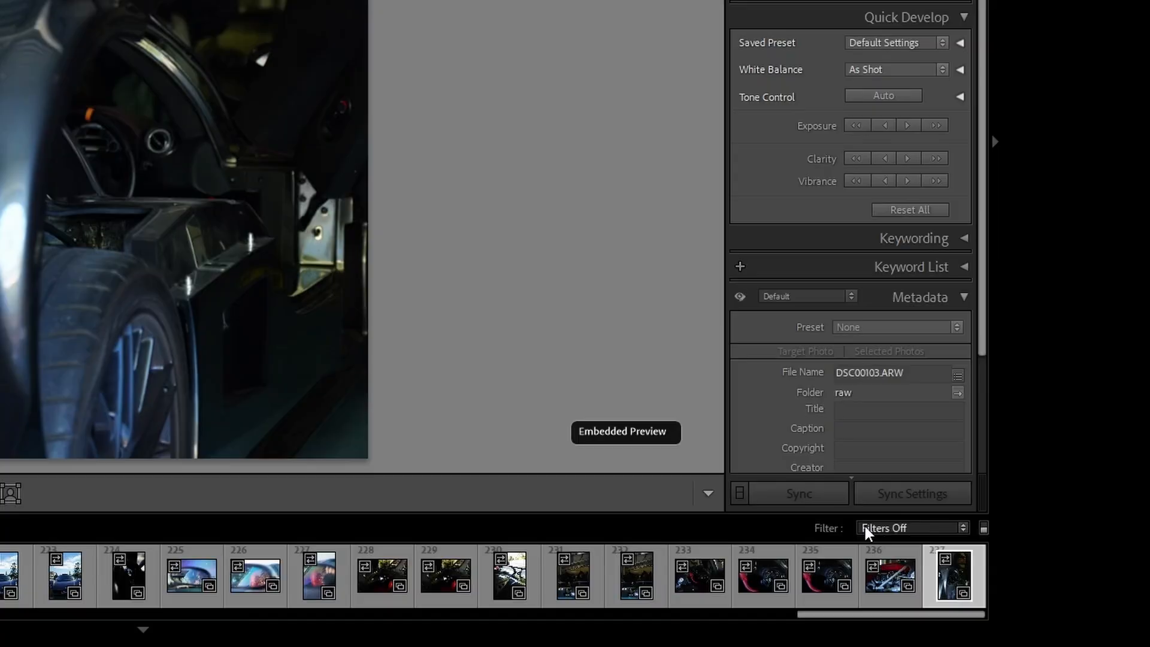
# - Filter the import to Flagged photos only and display them in a grid
pyautogui.click(1070, 575)
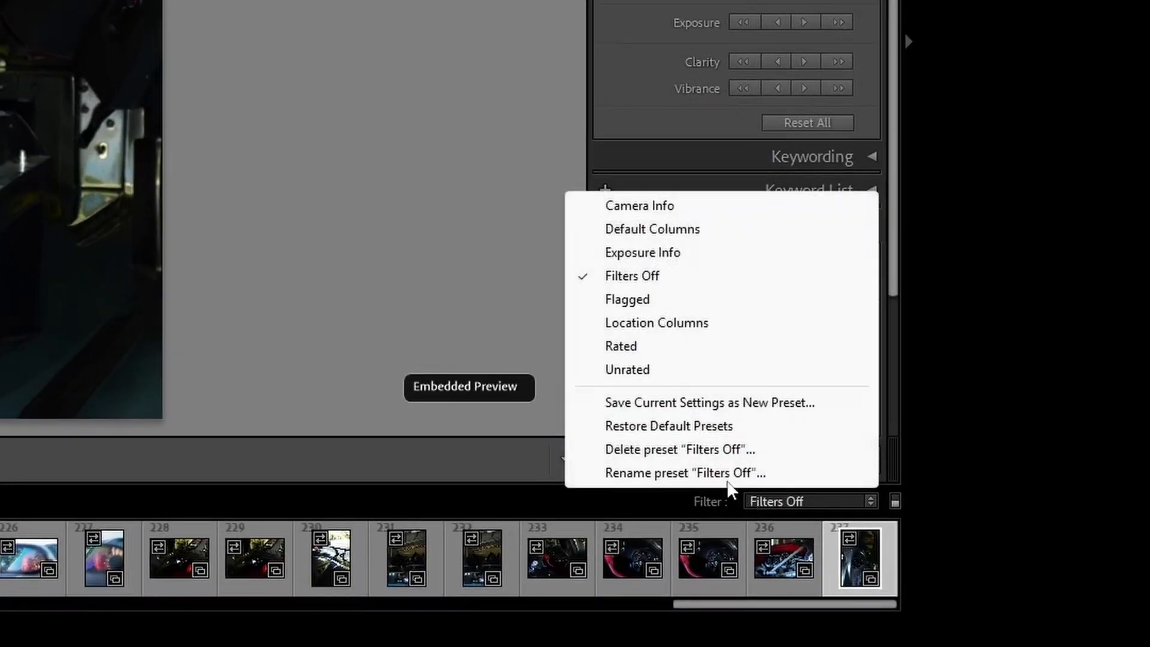
pyautogui.click(635, 300)
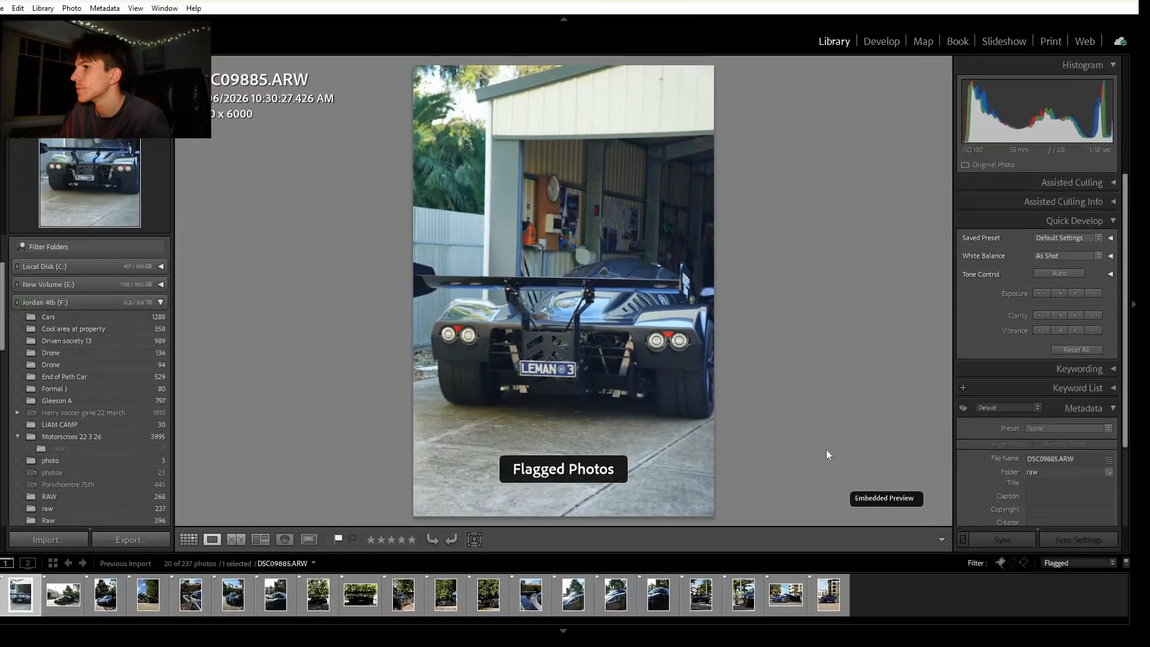
pyautogui.press('g')
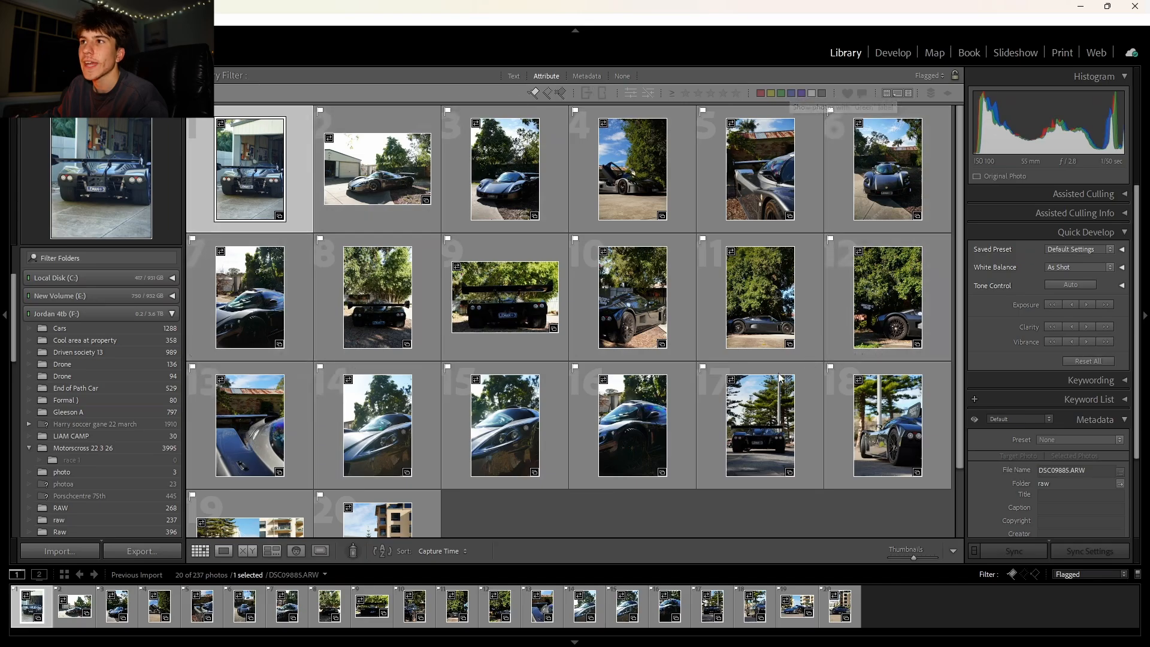
# - Open the portrait rear shot of the black car in front of the bamboo, DSC09903.ARW, in the Develop module
pyautogui.doubleClick(379, 308)
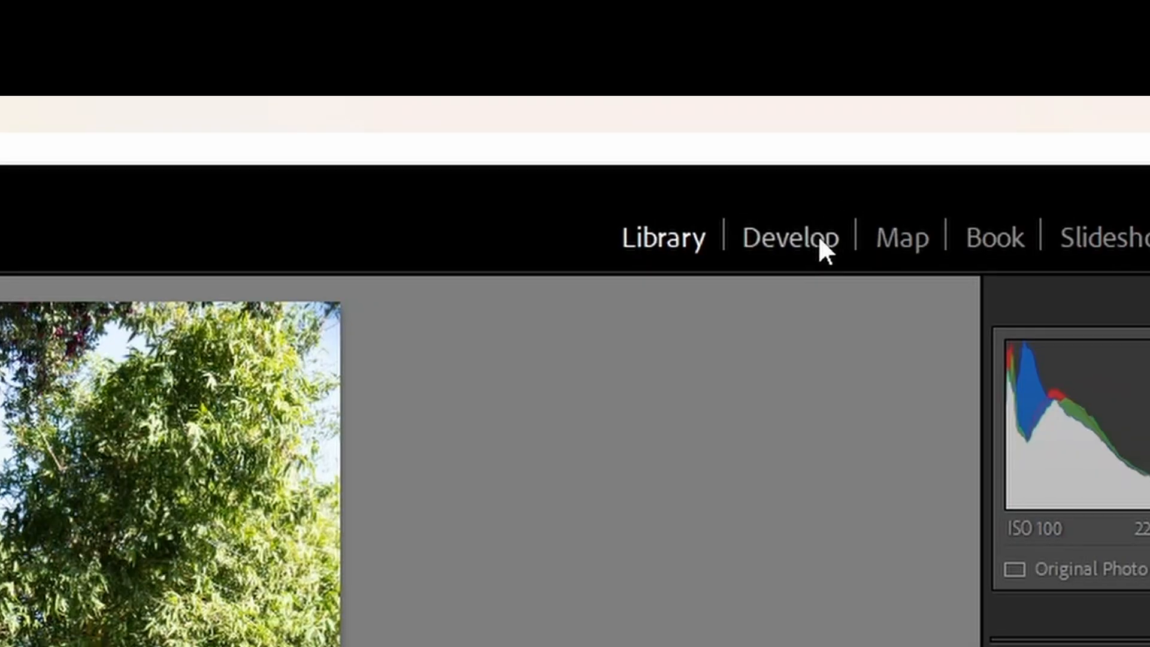
pyautogui.click(892, 53)
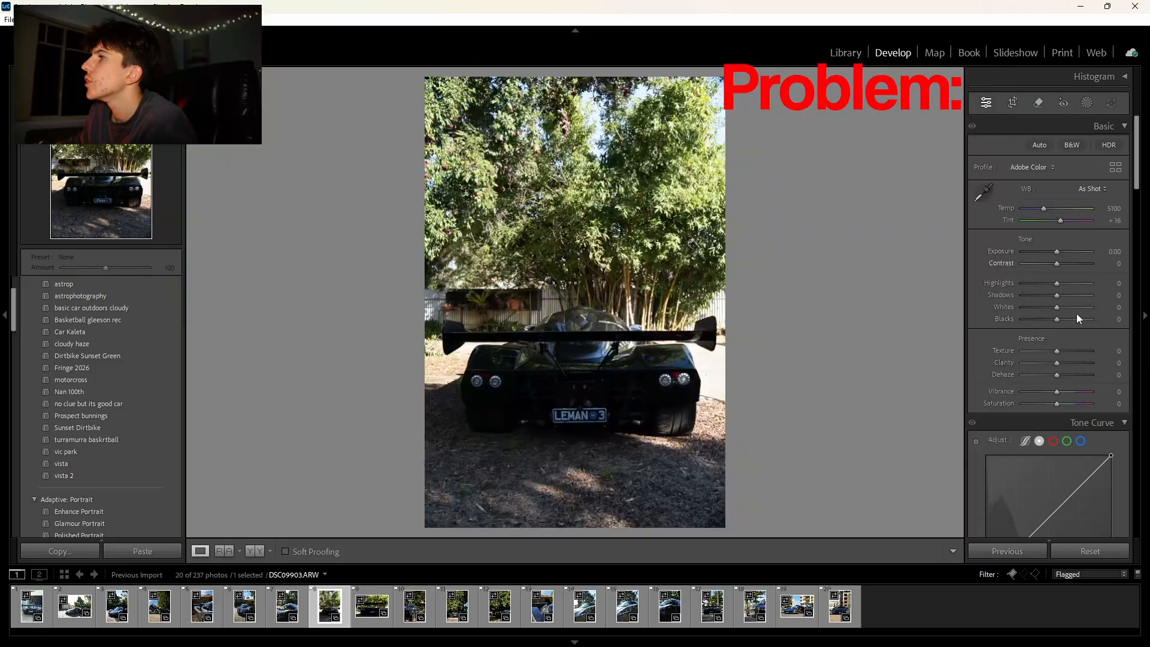
pyautogui.click(712, 393)
pyautogui.click(698, 354)
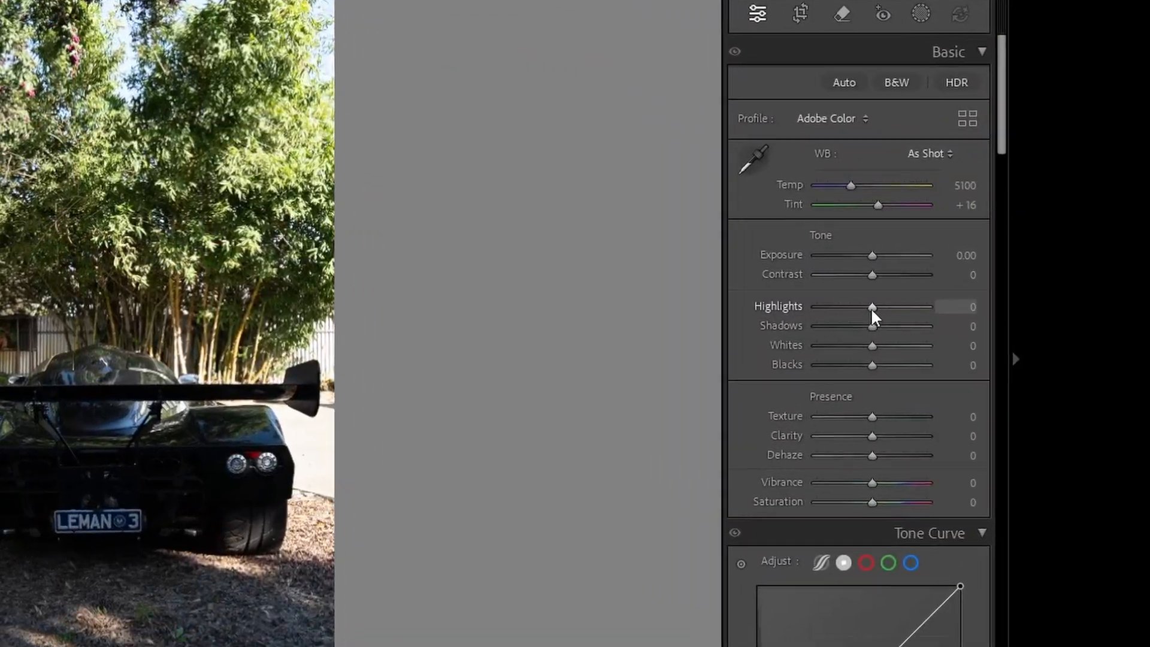
# - Balance the photo's tone by setting Highlights to -77 and Shadows to +72
pyautogui.moveTo(1057, 284); pyautogui.dragTo(1039, 284)
pyautogui.moveTo(602, 340); pyautogui.dragTo(588, 341)
pyautogui.moveTo(654, 370); pyautogui.dragTo(693, 375)
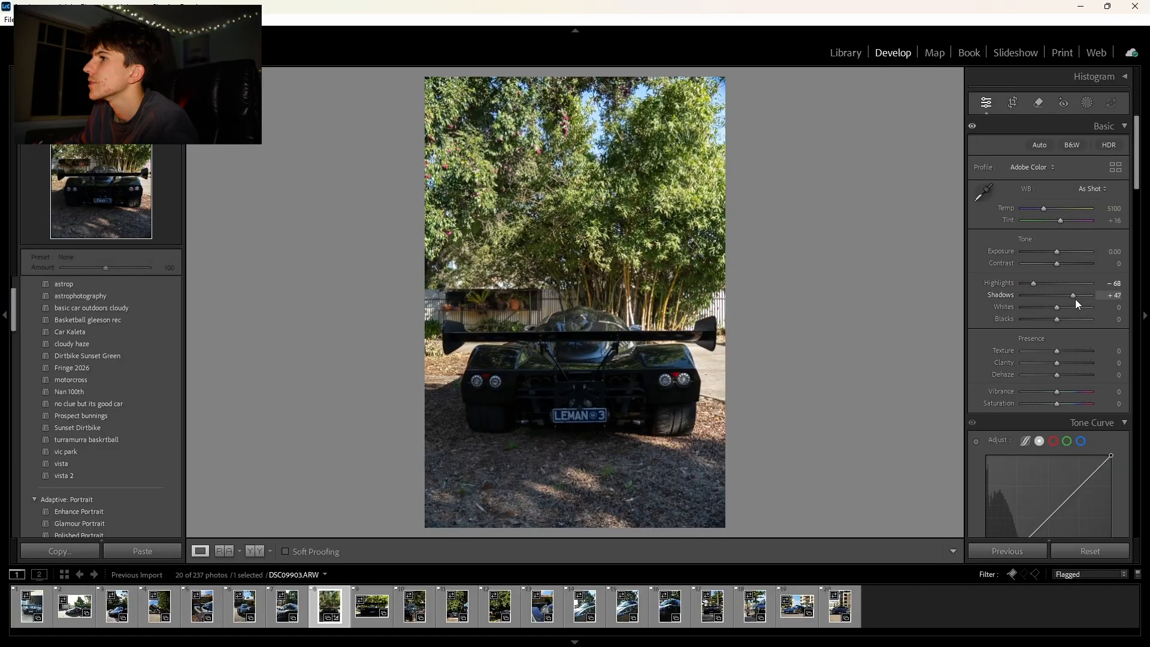
pyautogui.moveTo(1055, 264)
pyautogui.mouseDown()
pyautogui.moveTo(1095, 267)
pyautogui.moveTo(1058, 260)
pyautogui.mouseUp()
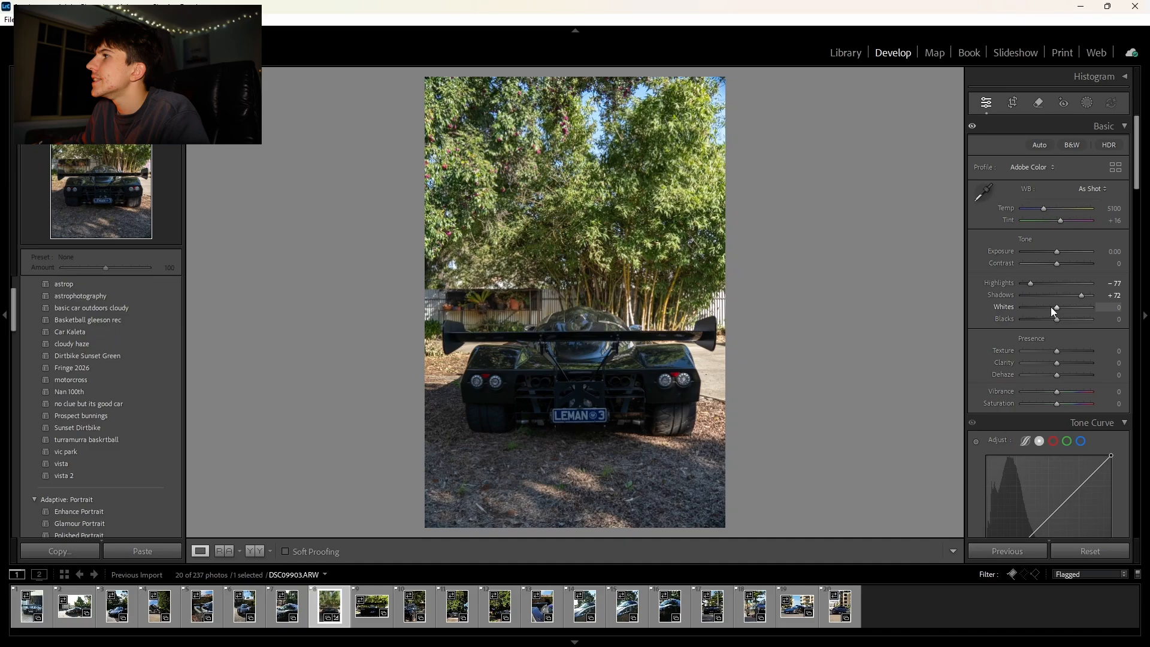
# - Set Whites to +11 and Blacks to -12, using the clipping preview while adjusting
pyautogui.moveTo(1051, 308); pyautogui.dragTo(1062, 309)
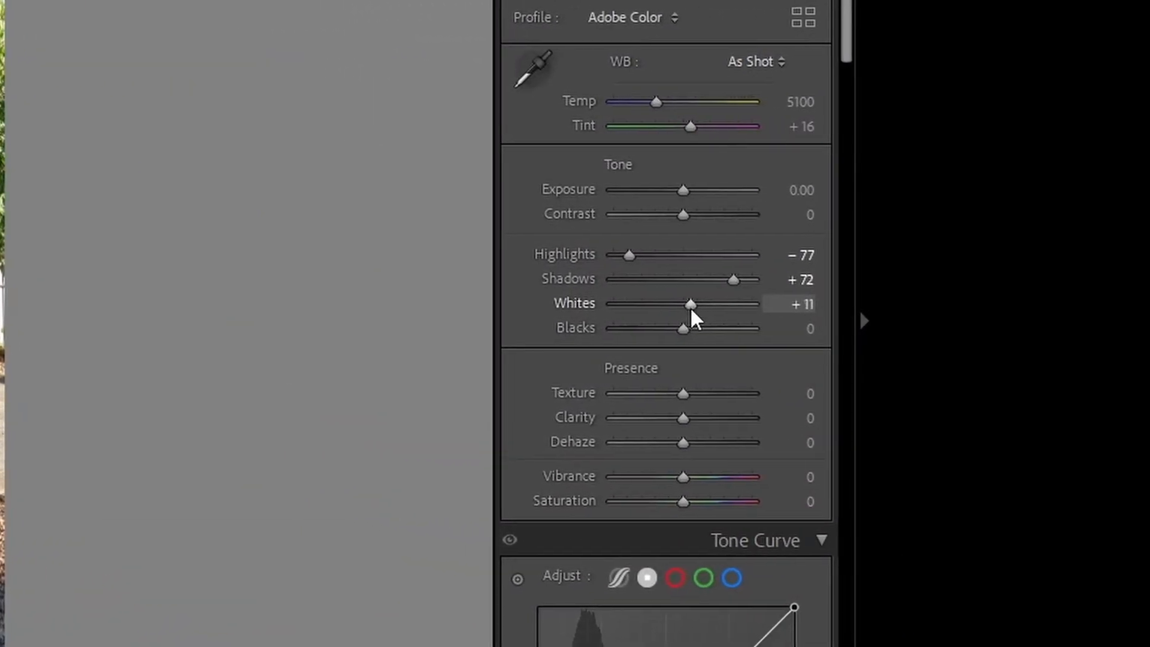
pyautogui.press('alt')
pyautogui.moveTo(679, 311); pyautogui.dragTo(703, 310)
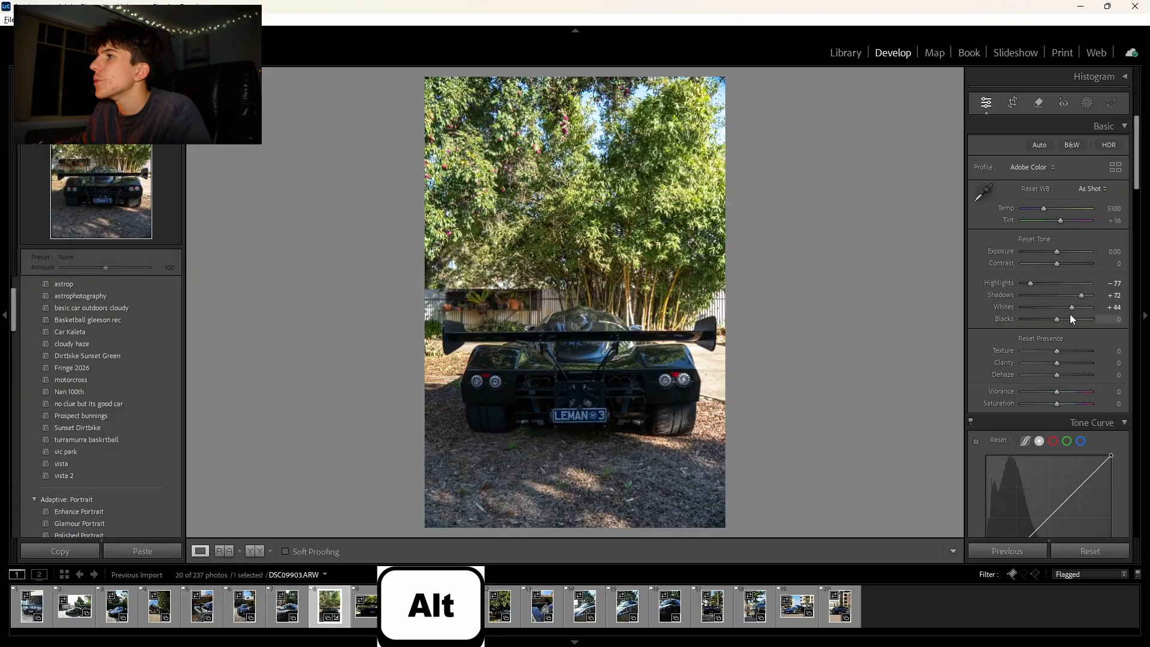
pyautogui.moveTo(1072, 306)
pyautogui.mouseDown()
pyautogui.moveTo(1085, 310)
pyautogui.moveTo(1051, 318)
pyautogui.mouseUp()
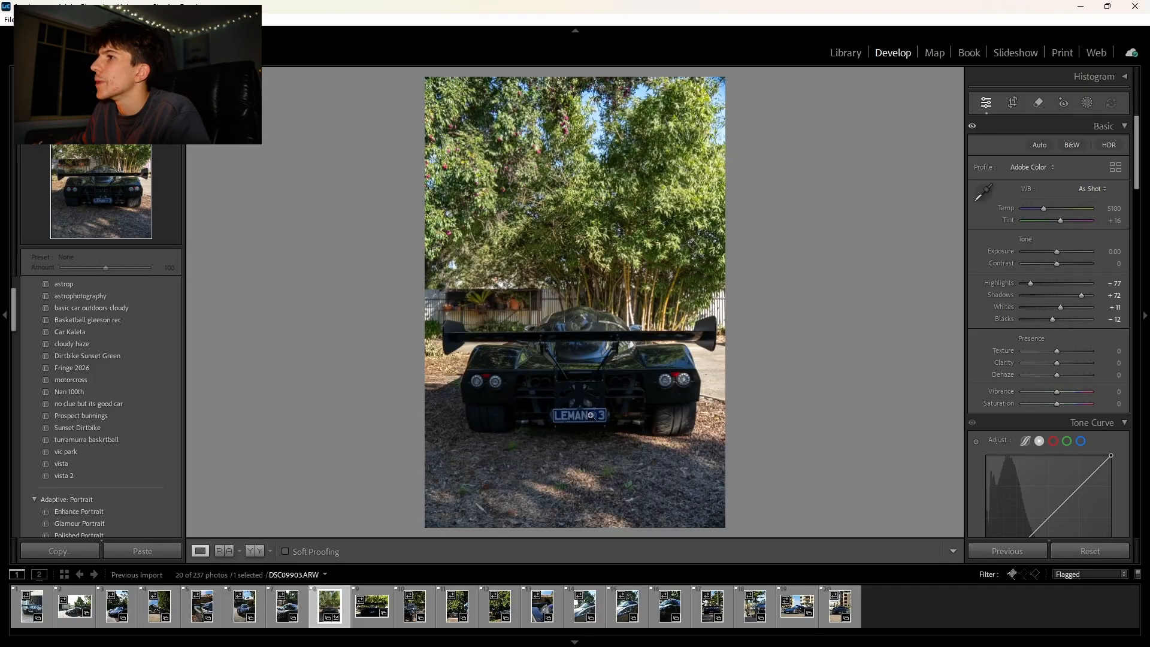
# - Set Dehaze to +9, Clarity to +5 and Texture to +5
pyautogui.moveTo(1057, 375); pyautogui.dragTo(1060, 376)
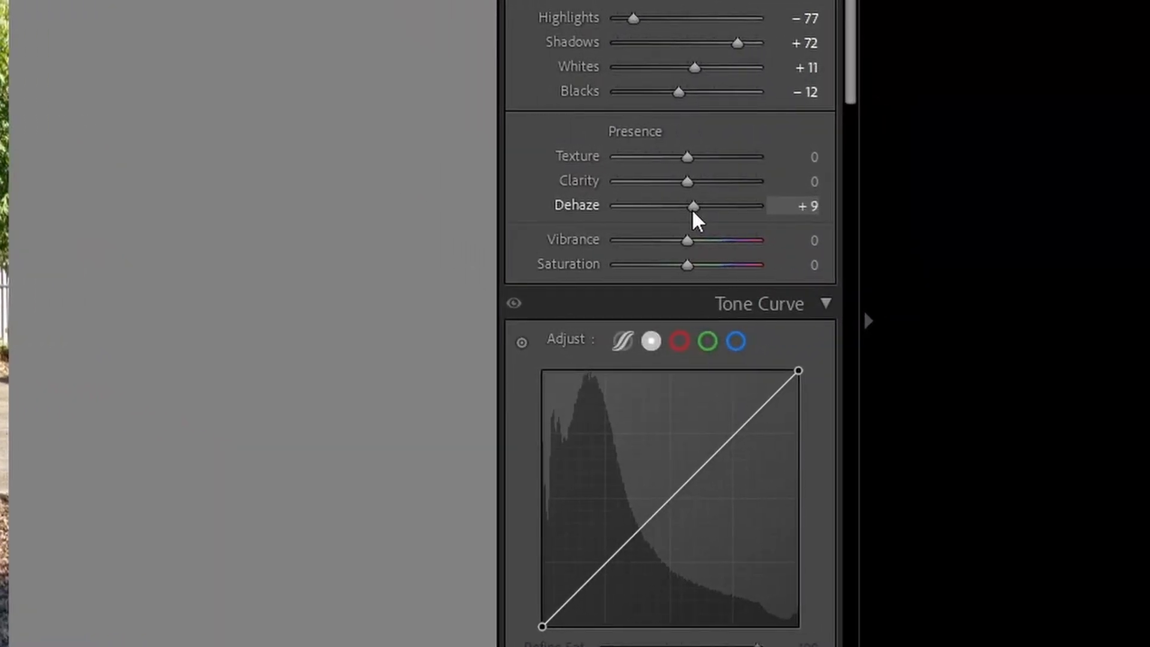
pyautogui.moveTo(687, 181); pyautogui.dragTo(690, 182)
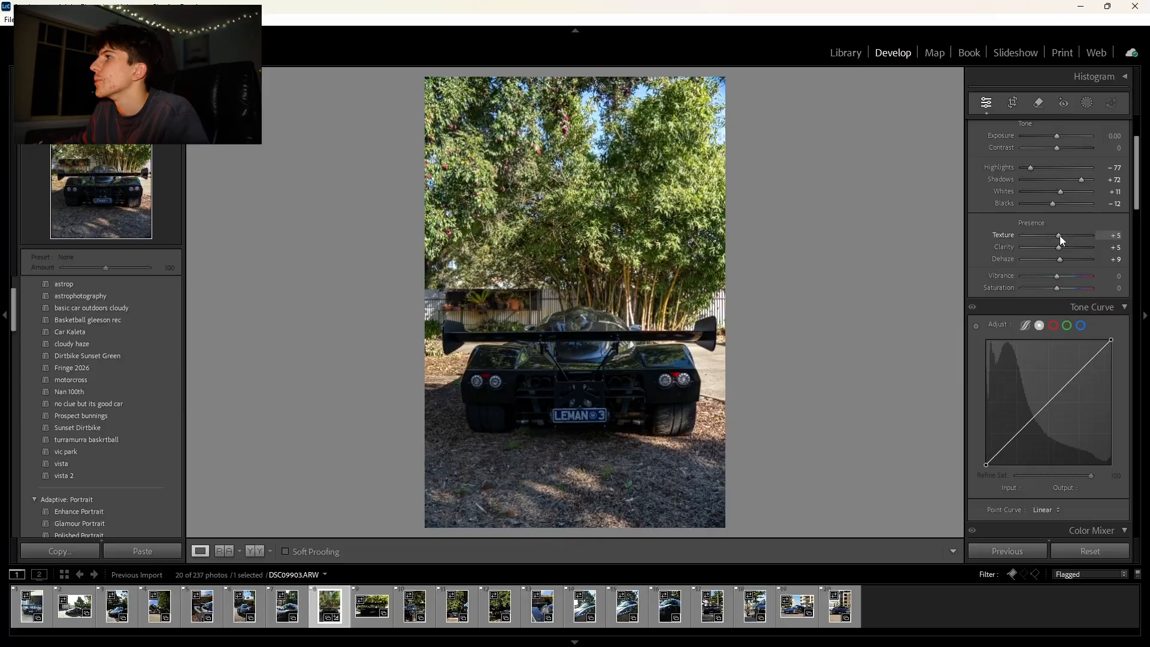
# - Add a shadow point and a highlight point to the main tone curve and lift the highlight point slightly
pyautogui.scroll(-3, 1056, 246)
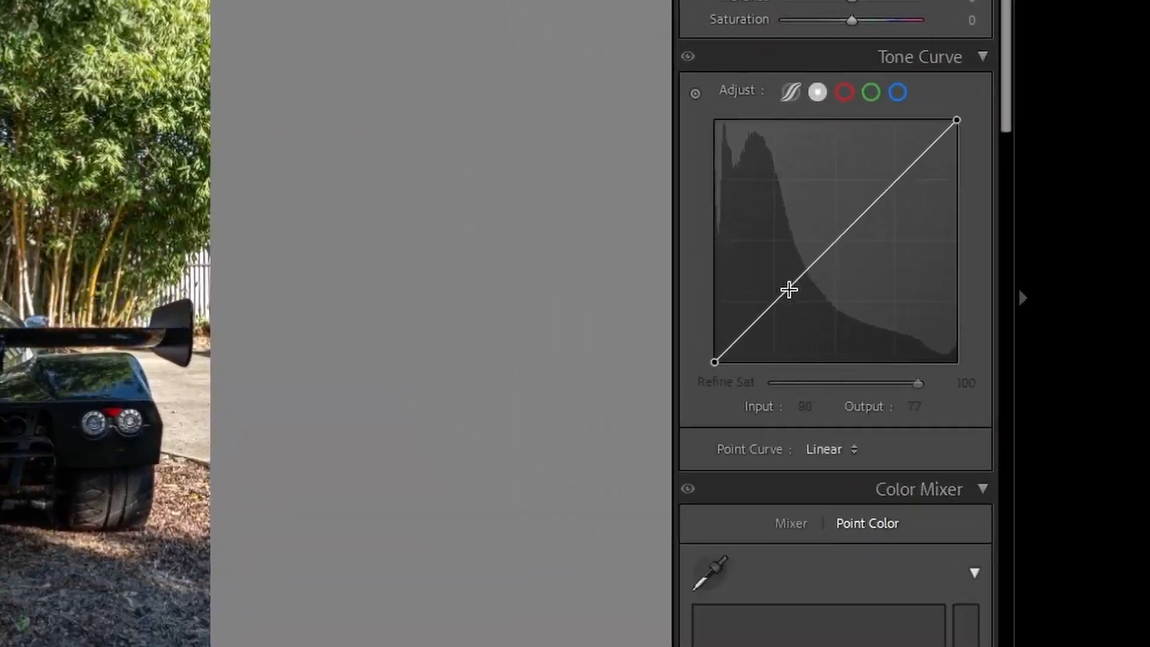
pyautogui.click(788, 289)
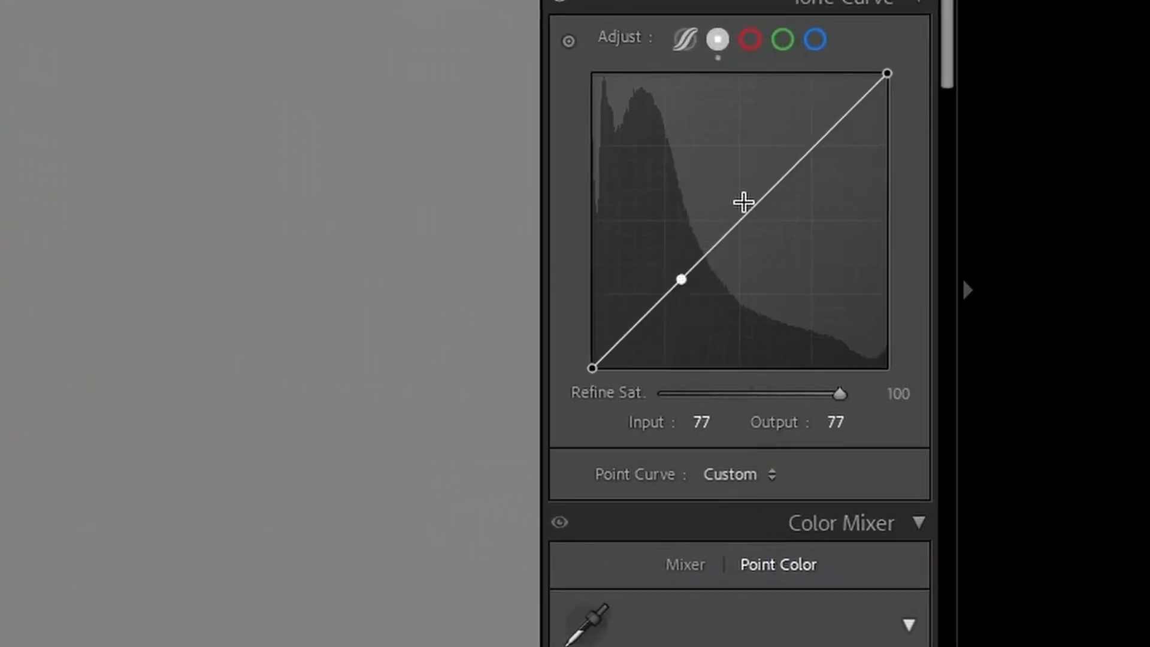
pyautogui.click(874, 203)
pyautogui.moveTo(874, 202); pyautogui.dragTo(876, 201)
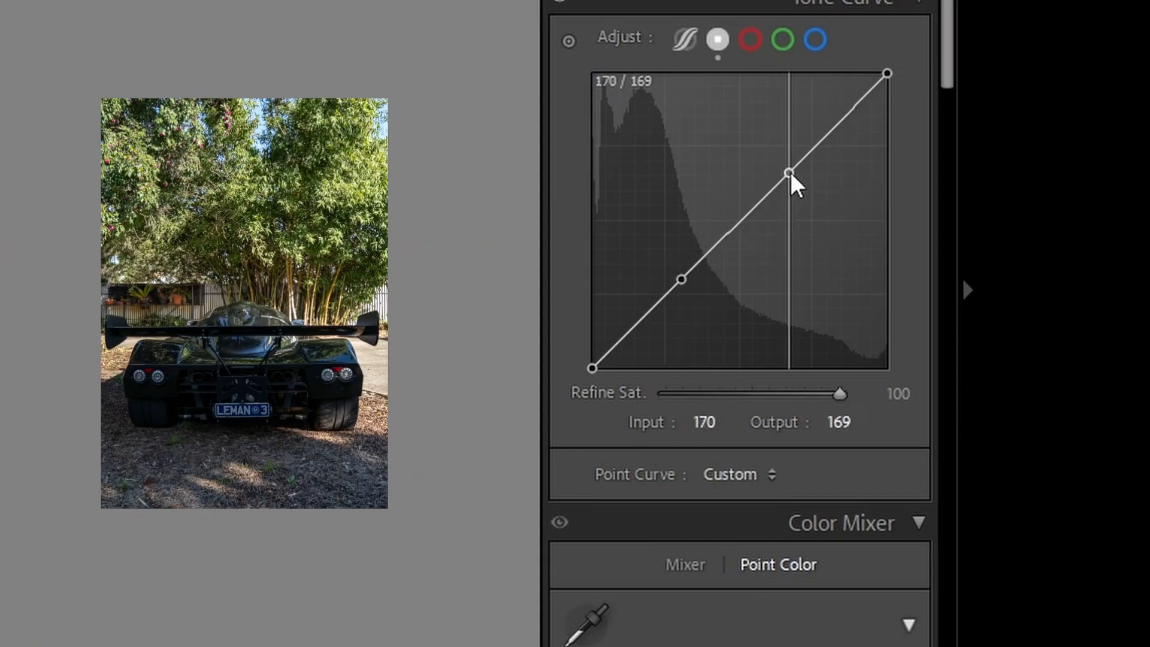
pyautogui.moveTo(791, 174); pyautogui.dragTo(791, 166)
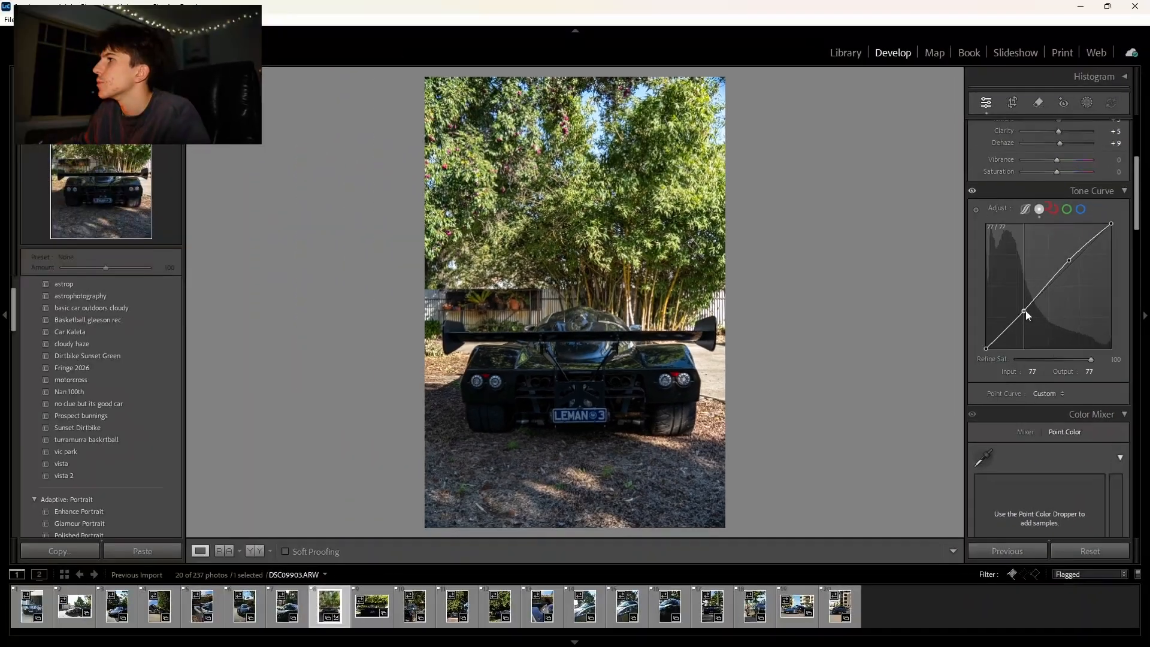
# - Copy the main tone curve's channel settings and paste them into the red and green channels
pyautogui.rightClick(959, 308)
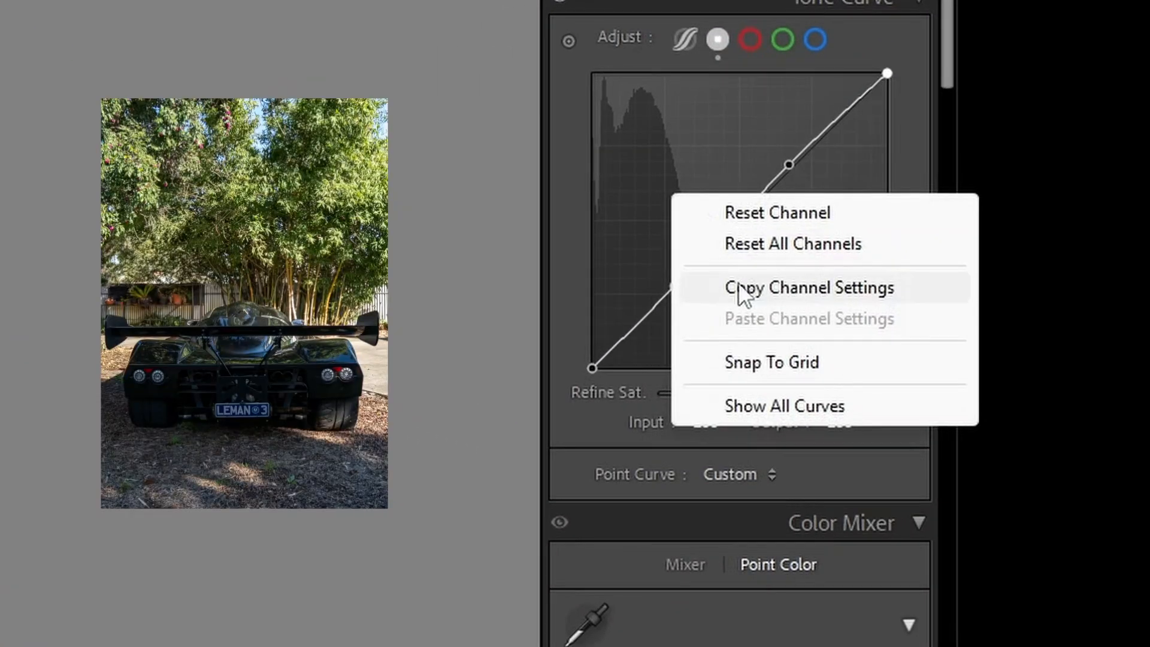
pyautogui.click(738, 282)
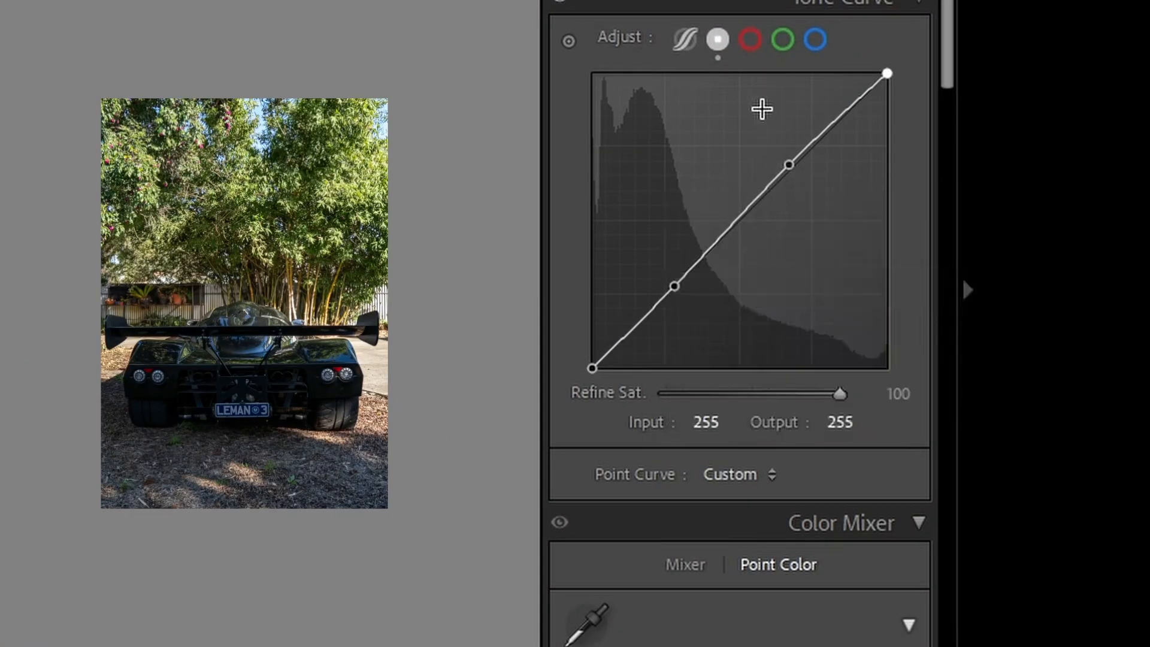
pyautogui.click(751, 40)
pyautogui.rightClick(727, 182)
pyautogui.click(778, 300)
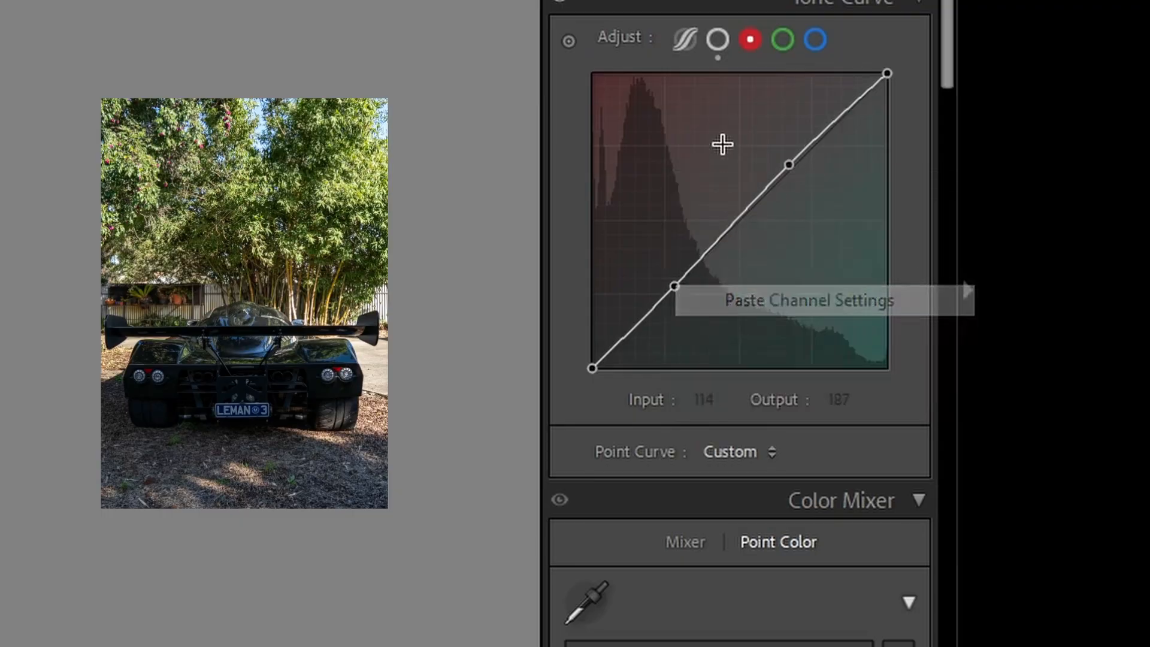
pyautogui.click(783, 39)
pyautogui.rightClick(737, 150)
pyautogui.click(759, 265)
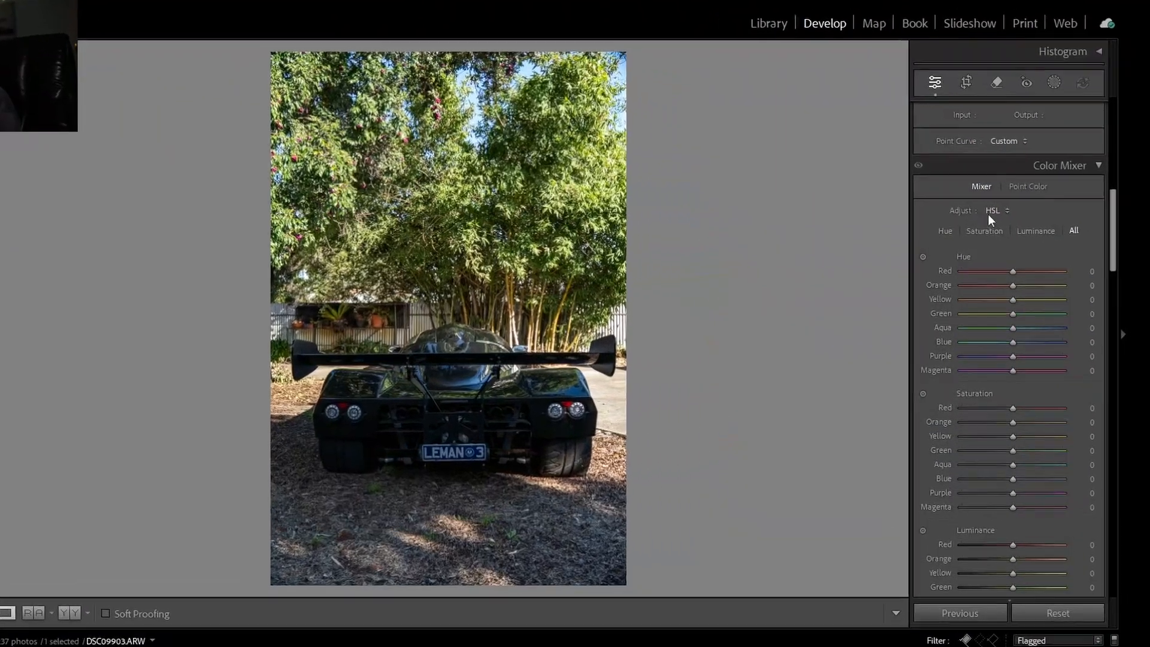
# - Sample the bright yellow-green leaves with Point Color and set Hue Shift to 46 and Sat. Shift to 14
pyautogui.click(1065, 190)
pyautogui.click(777, 218)
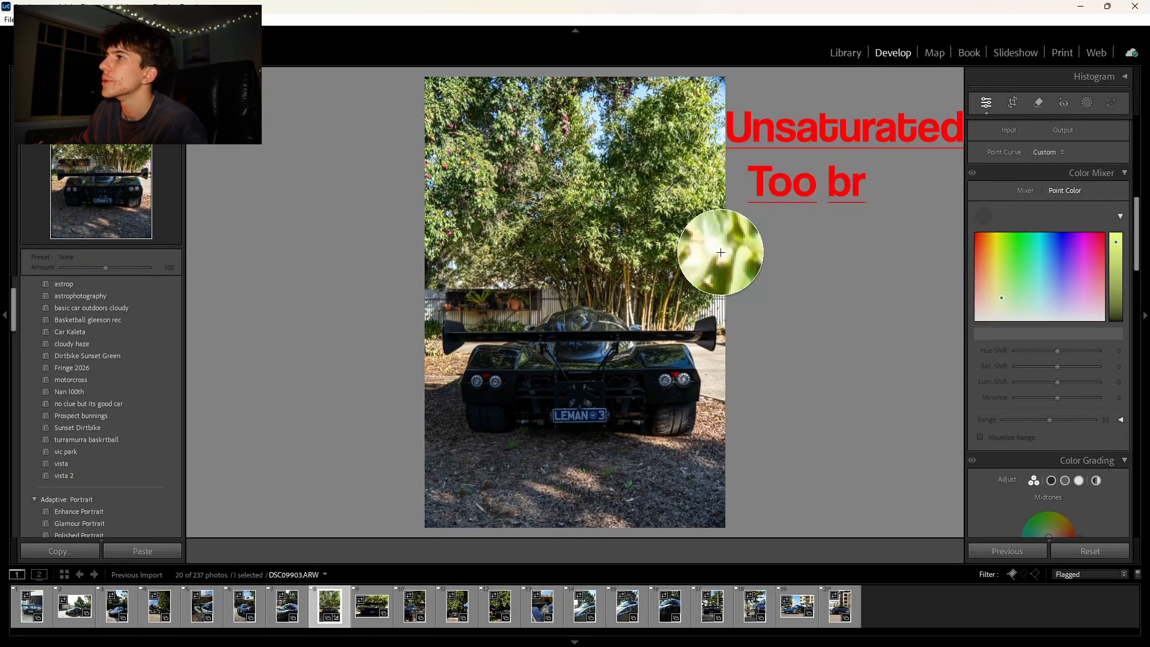
pyautogui.click(674, 246)
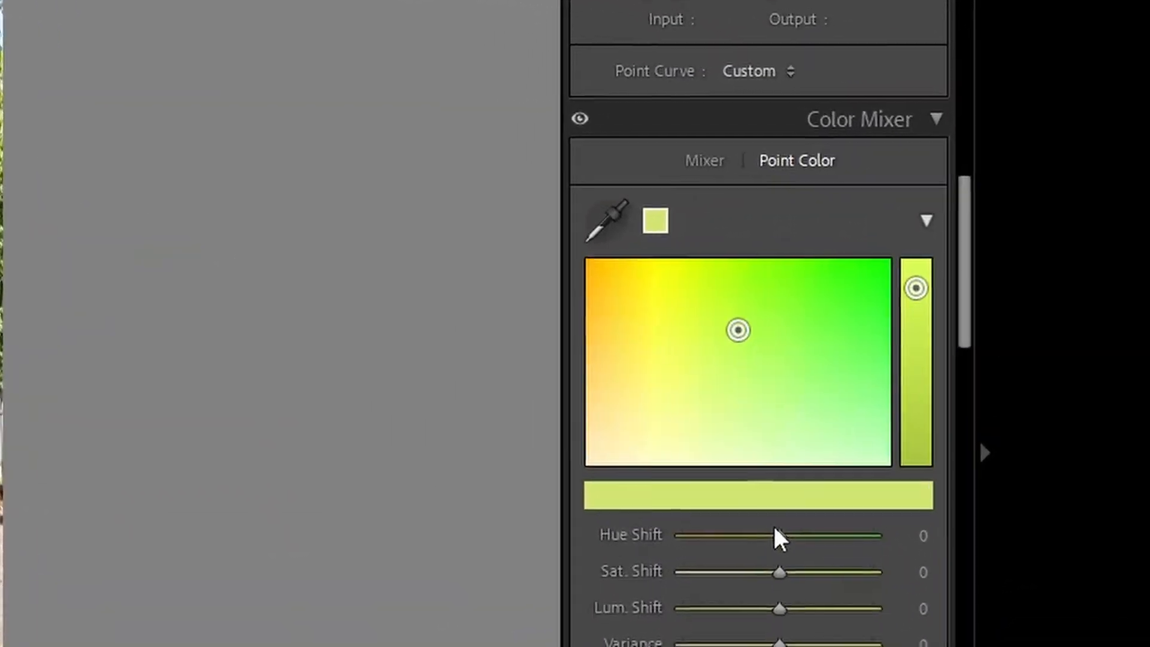
pyautogui.moveTo(895, 460); pyautogui.dragTo(929, 459)
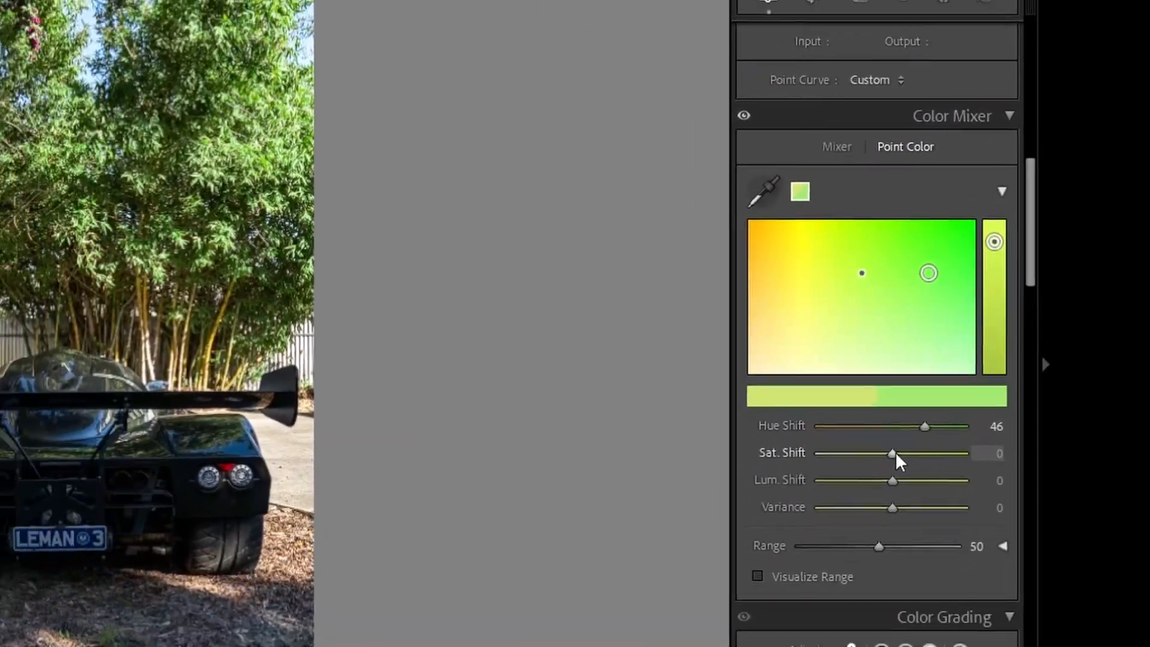
pyautogui.moveTo(799, 504); pyautogui.dragTo(812, 504)
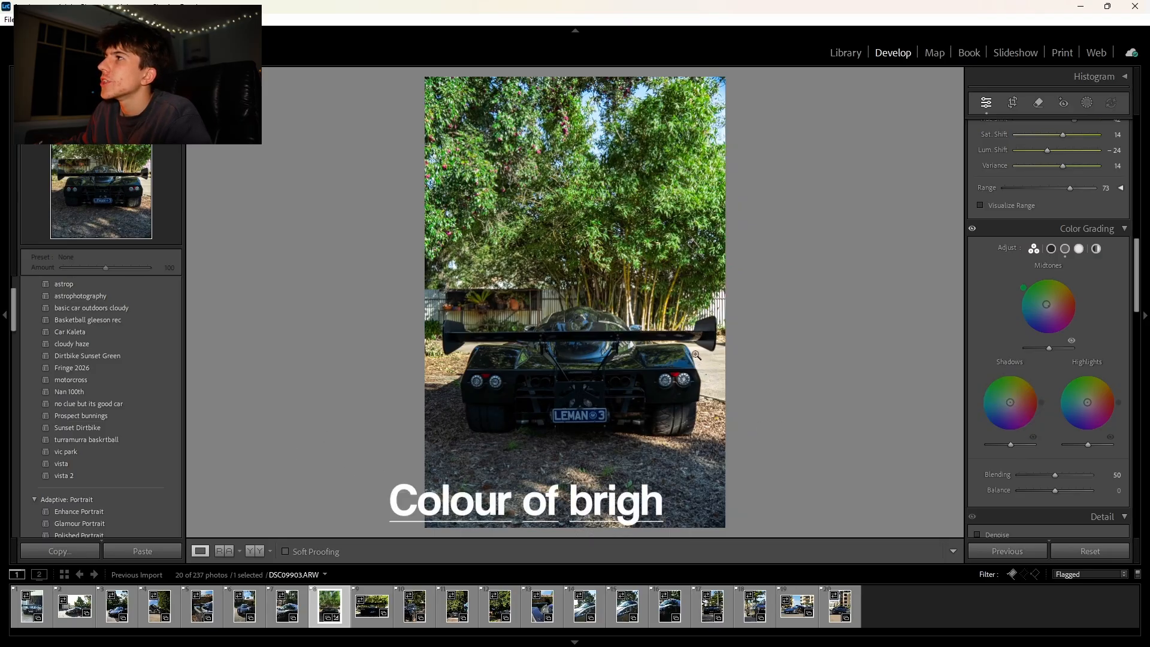
# - Tint the highlights slightly towards red in the color grading
pyautogui.moveTo(1087, 402); pyautogui.dragTo(1092, 402)
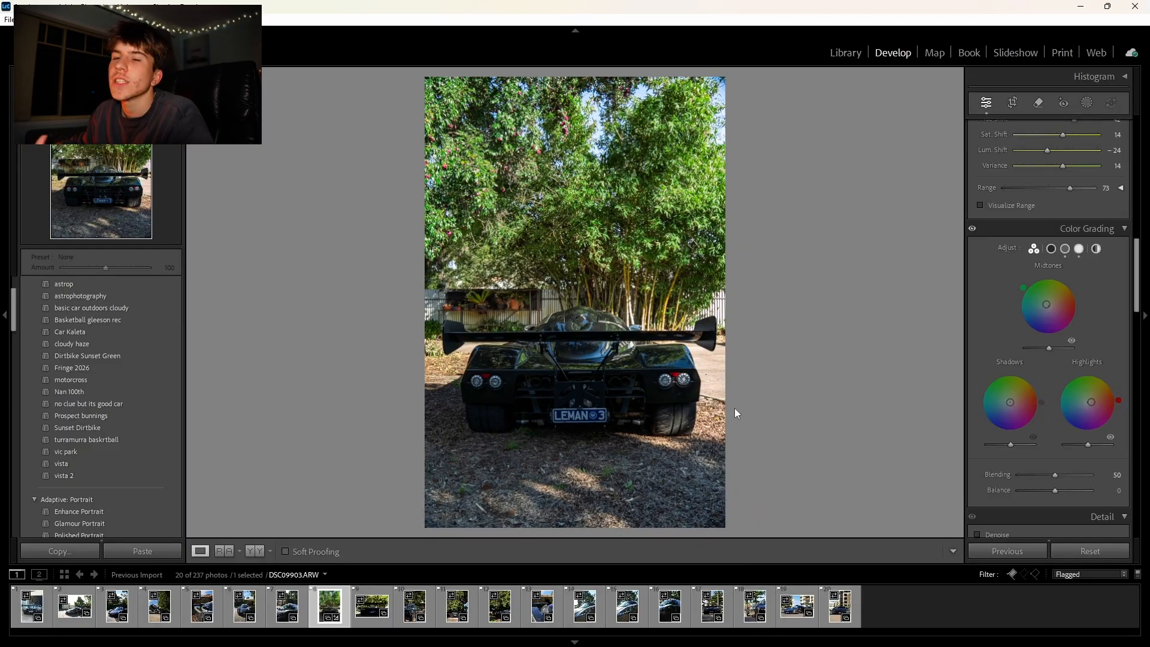
# - Apply Denoise at 50, and set the sharpening Amount to 72 with a higher Masking value
pyautogui.scroll(-3, 1076, 369)
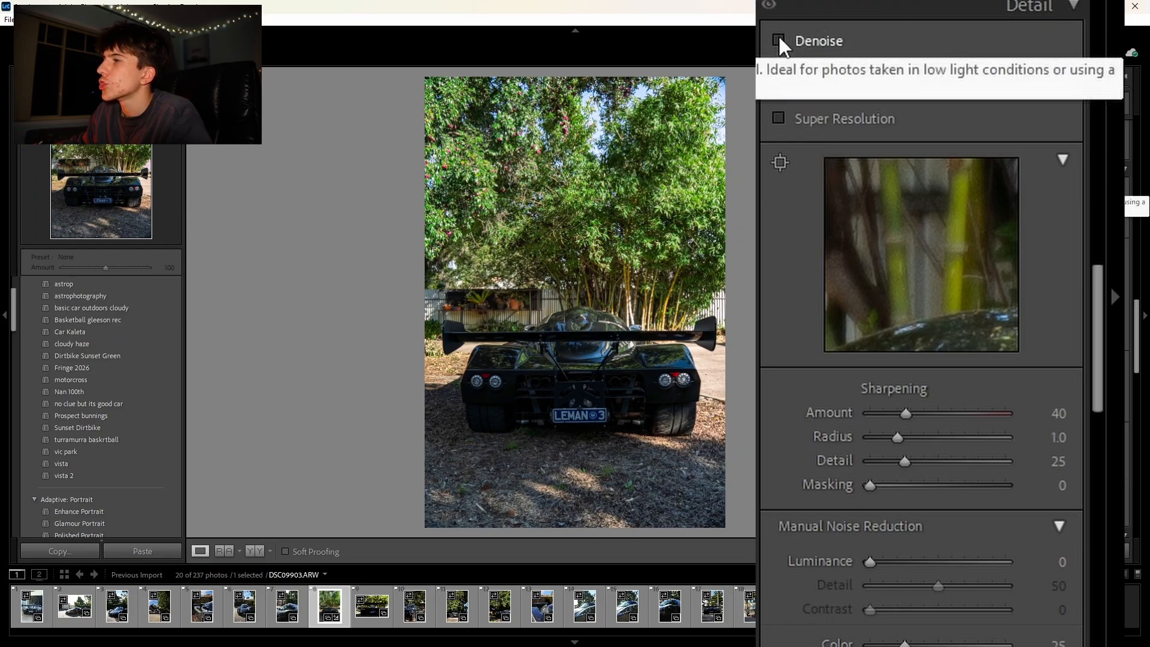
pyautogui.click(779, 38)
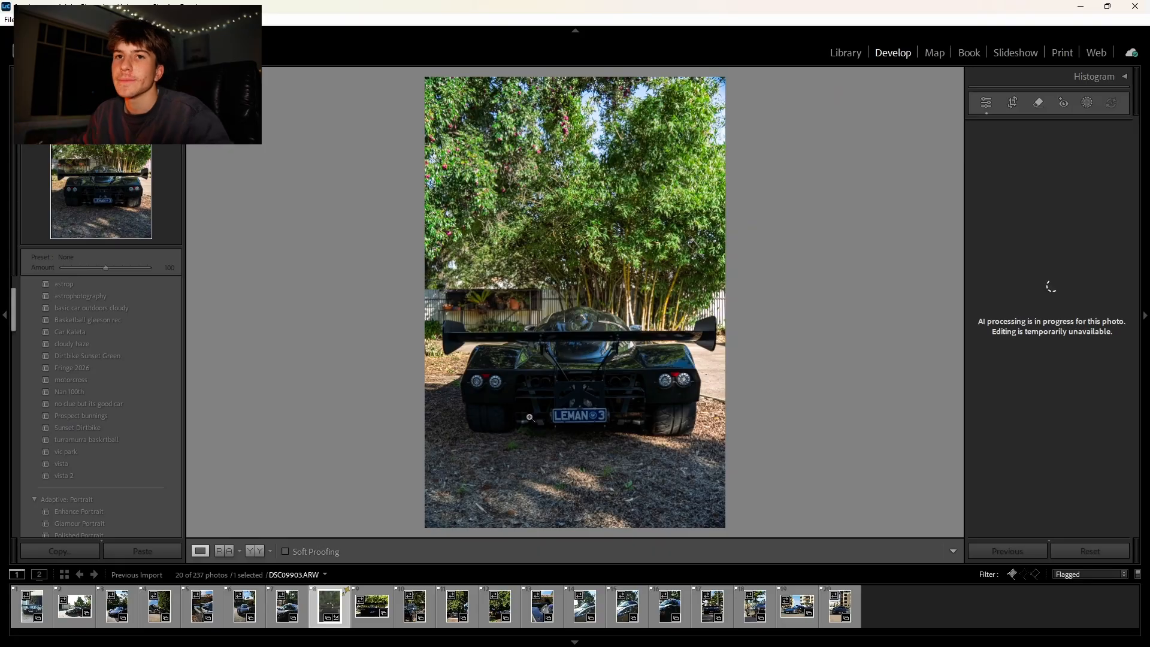
pyautogui.click(1073, 375)
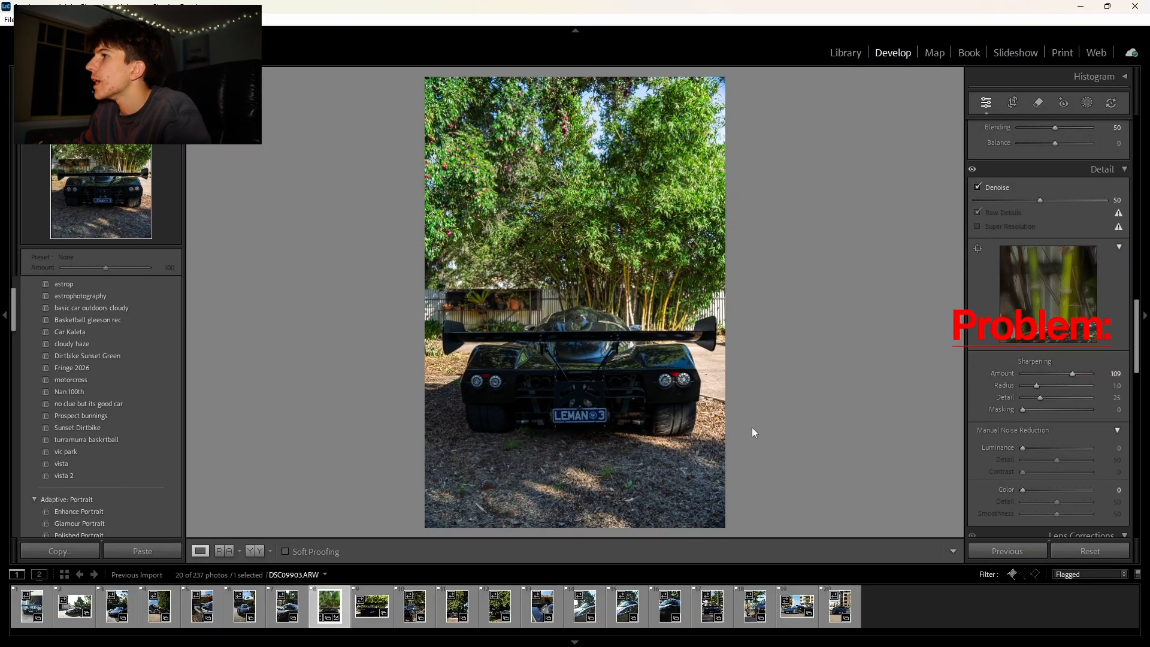
pyautogui.moveTo(705, 380)
pyautogui.mouseDown()
pyautogui.moveTo(683, 378)
pyautogui.moveTo(703, 365)
pyautogui.mouseUp()
pyautogui.moveTo(1075, 373); pyautogui.dragTo(1055, 373)
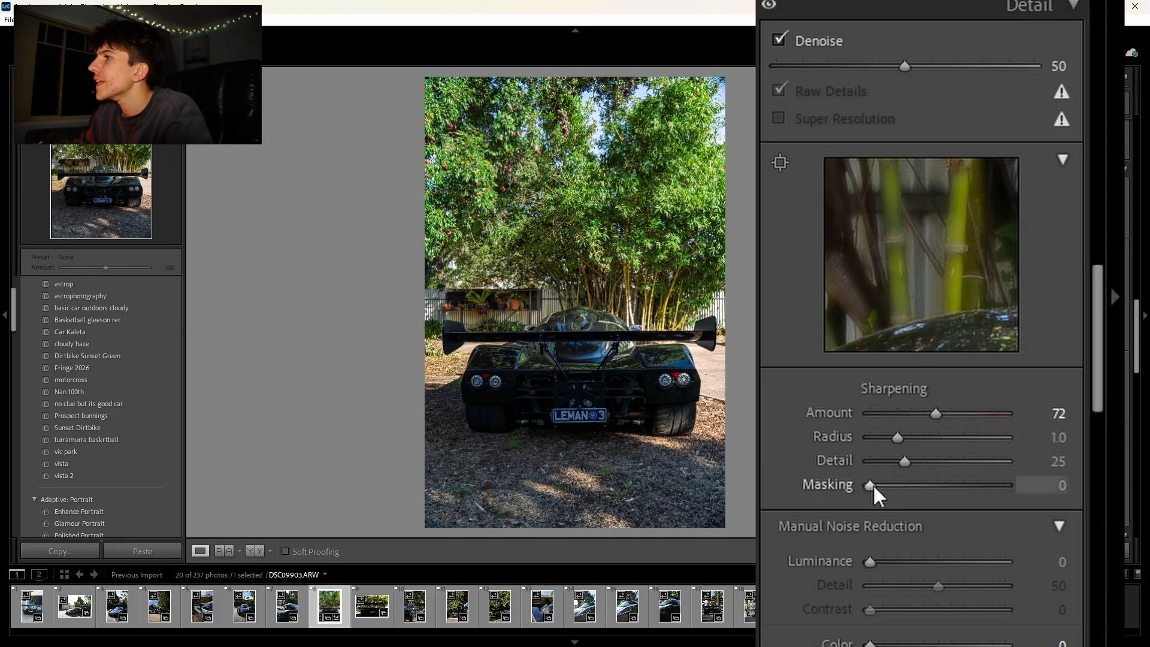
pyautogui.moveTo(866, 487); pyautogui.dragTo(967, 497)
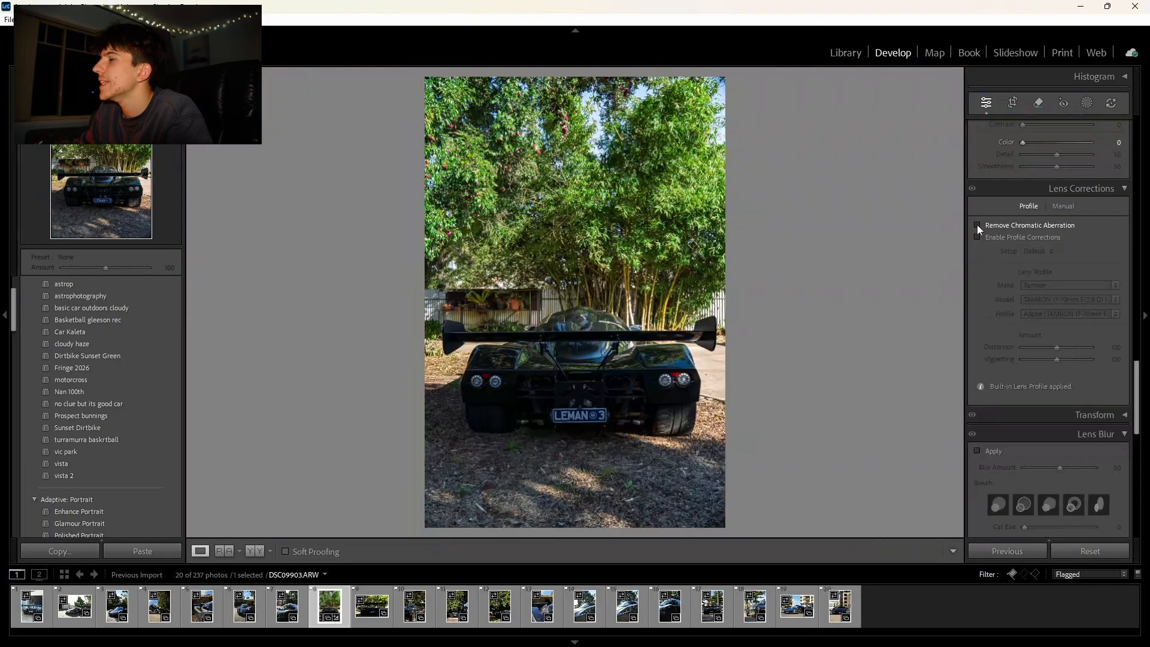
# - Remove chromatic aberration and enable the lens profile corrections
pyautogui.click(979, 237)
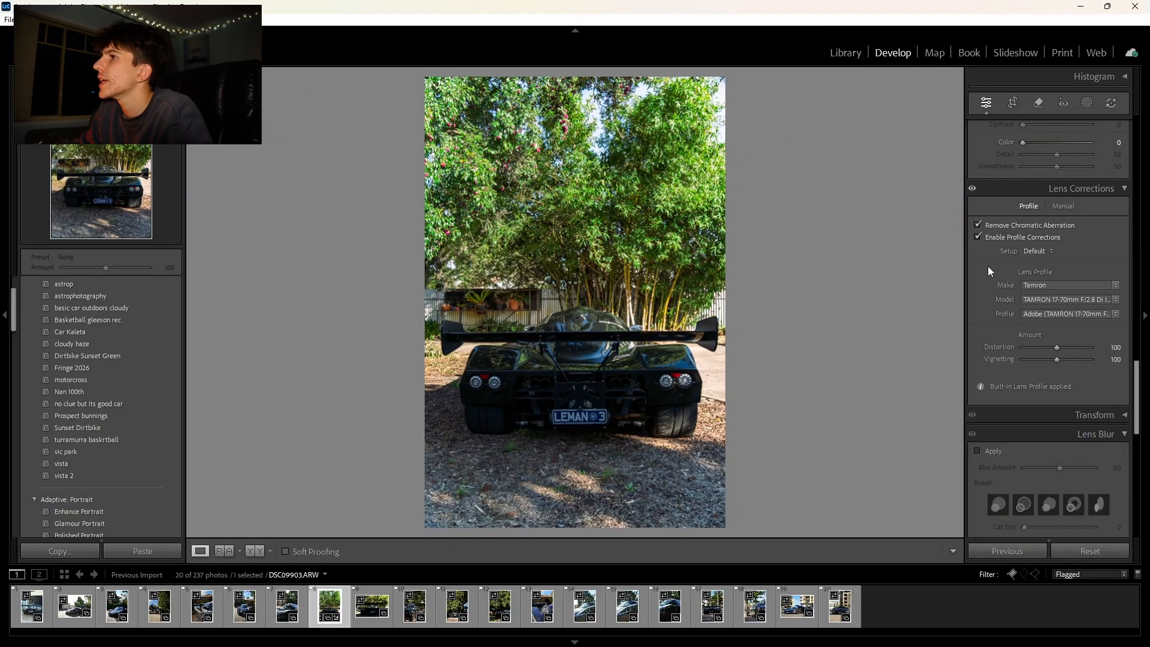
# - Add a dark post-crop vignette with Amount -28 and Feather 55
pyautogui.scroll(-6, 1058, 336)
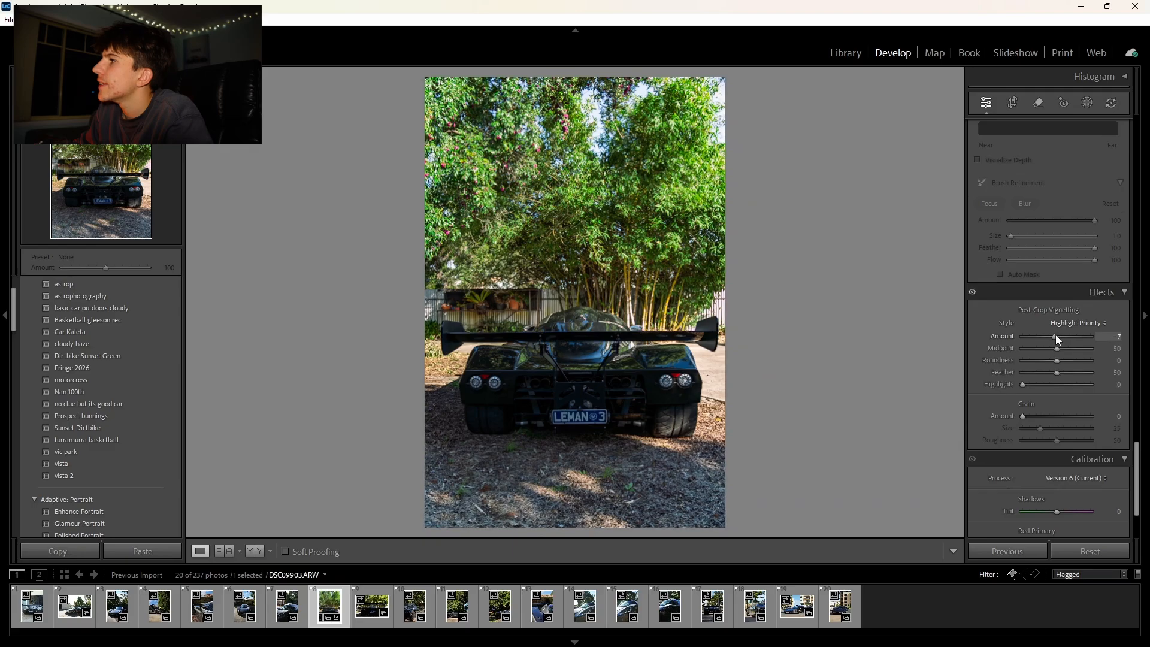
pyautogui.moveTo(1054, 336)
pyautogui.mouseDown()
pyautogui.moveTo(1062, 372)
pyautogui.moveTo(1048, 337)
pyautogui.mouseUp()
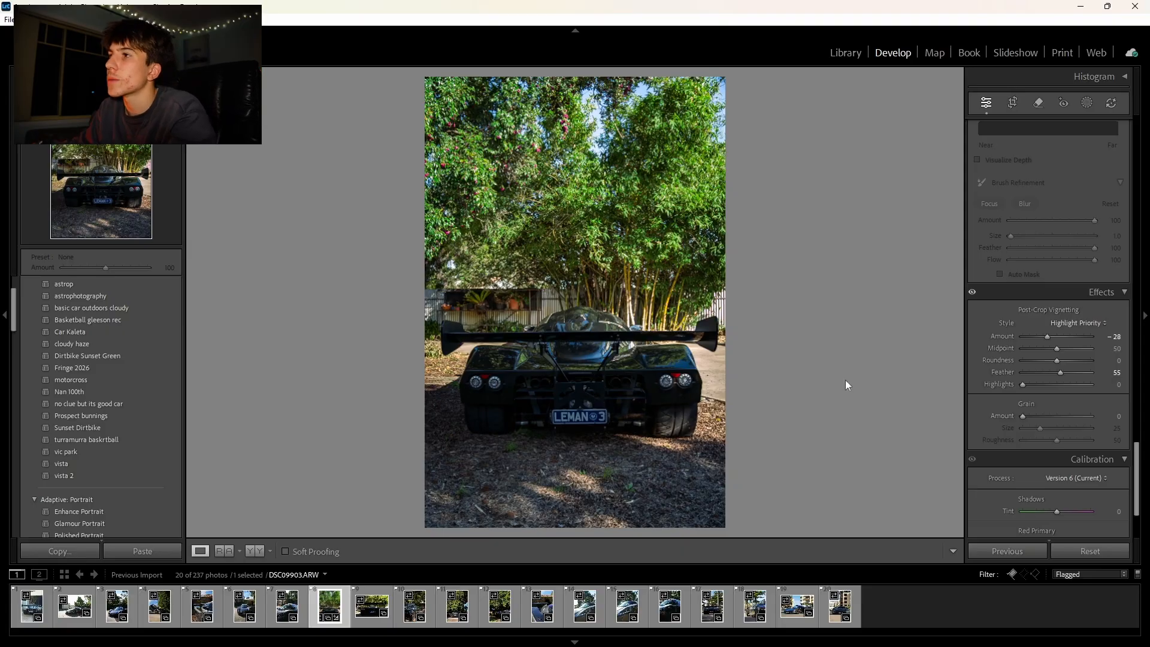
# - Add a linear gradient mask over the ground at the bottom of the photo and subtract the car from it with Select Subject
pyautogui.scroll(-3, 1083, 377)
pyautogui.click(1085, 104)
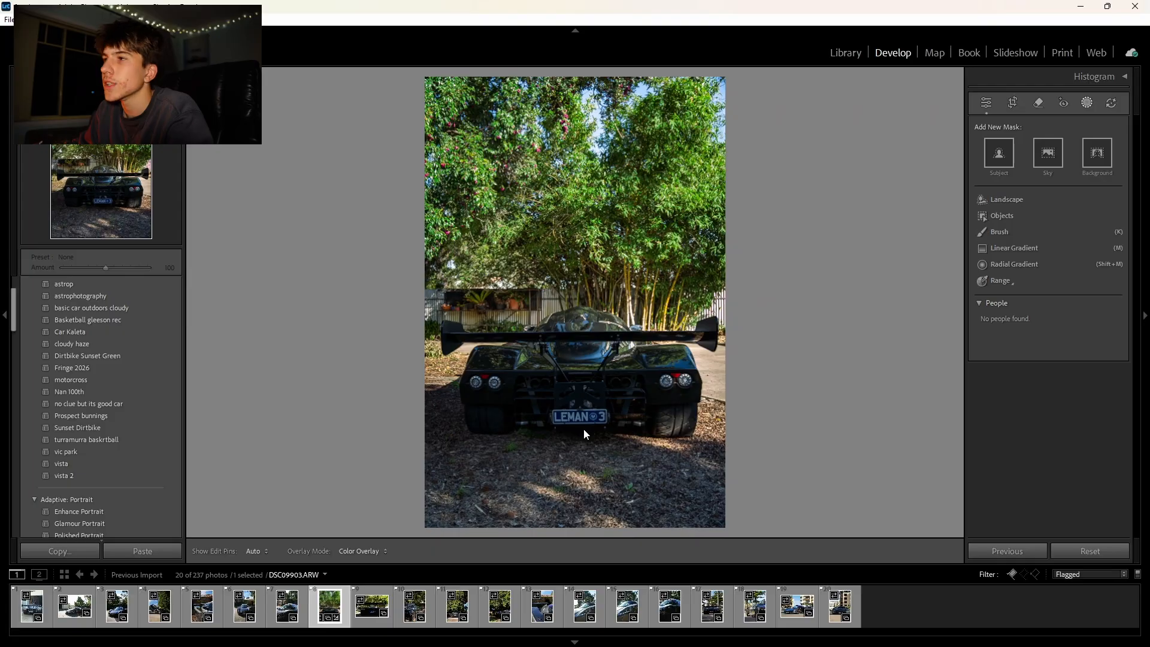
pyautogui.press('m')
pyautogui.moveTo(582, 535); pyautogui.dragTo(584, 492)
pyautogui.rightClick(952, 125)
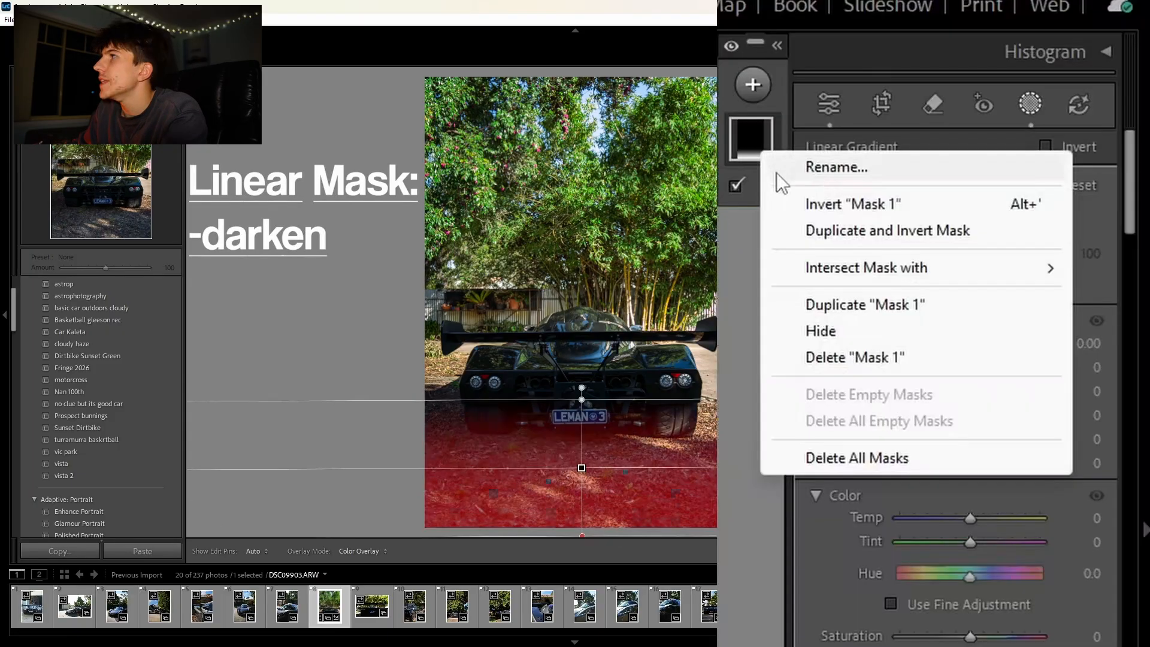
pyautogui.click(950, 128)
pyautogui.click(765, 212)
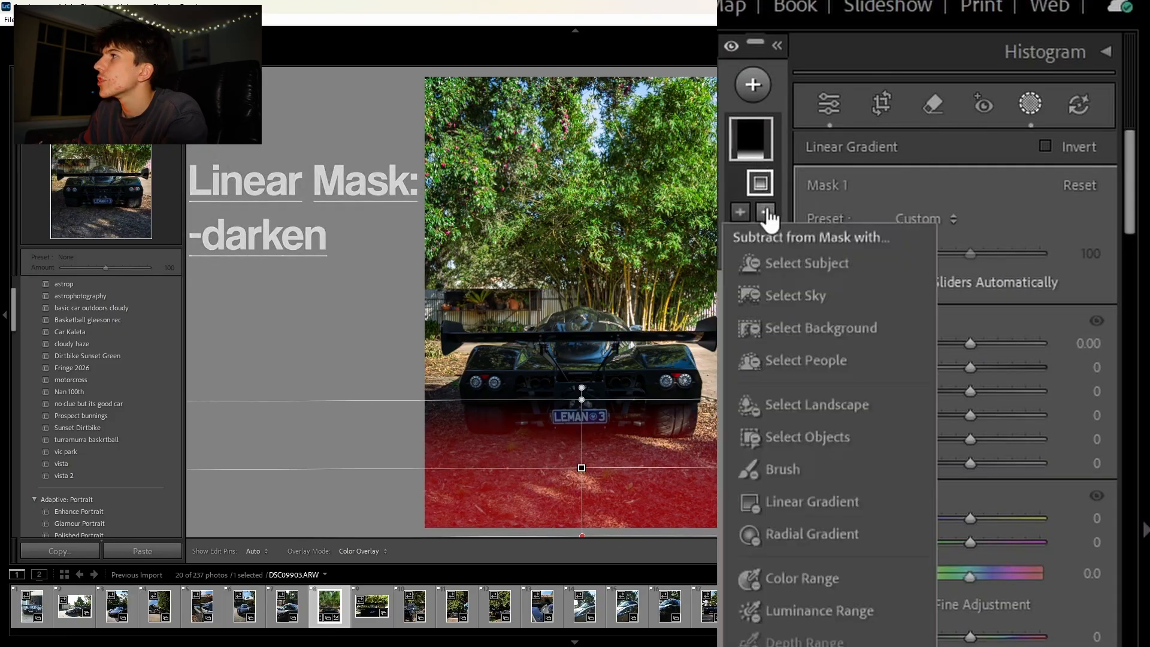
pyautogui.click(786, 262)
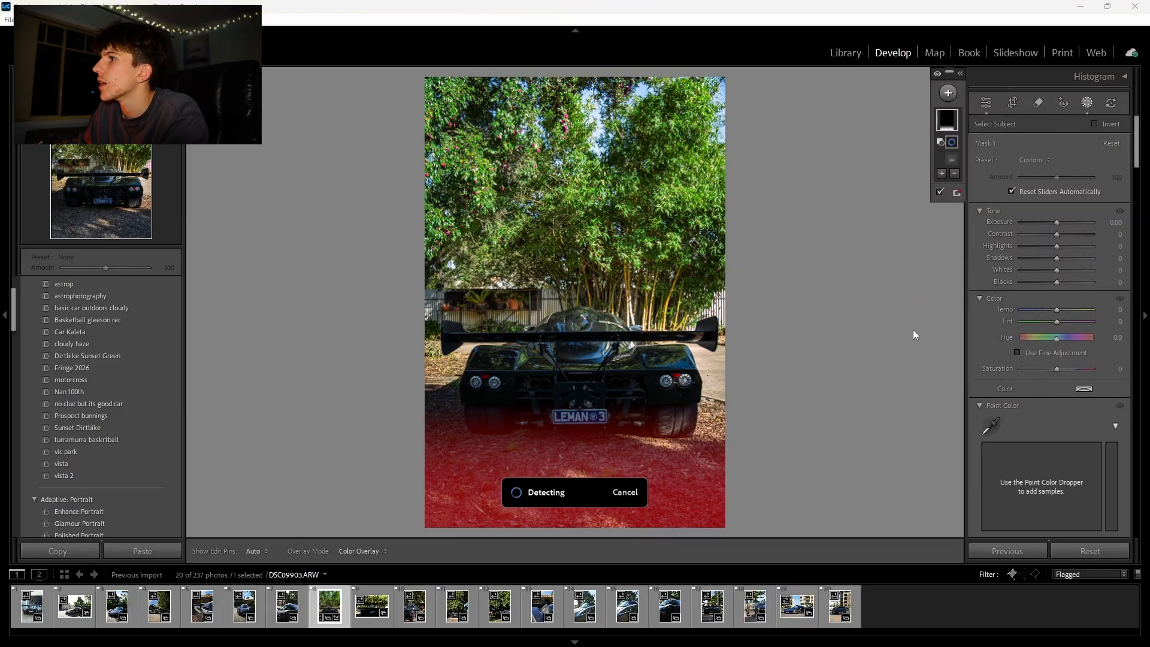
pyautogui.scroll(-10, 1044, 276)
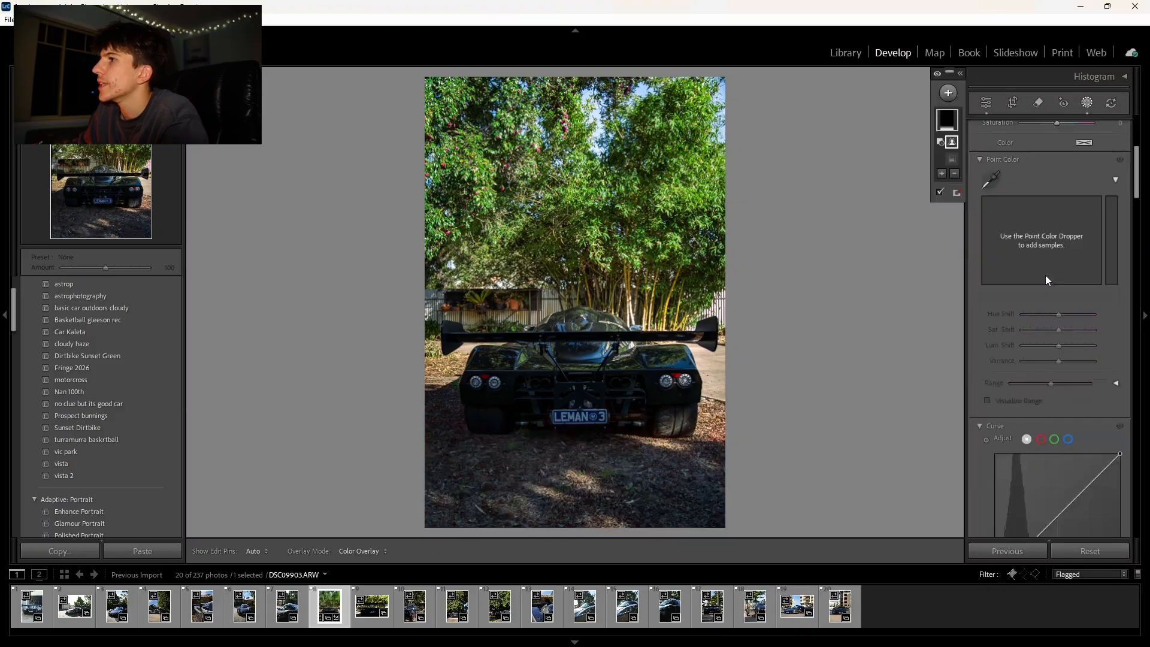
# - Mask the car as the subject and set Clarity 3, Dehaze 10, Shadows 17 and Exposure 0.20, with slightly more Texture
pyautogui.moveTo(936, 251); pyautogui.dragTo(951, 268)
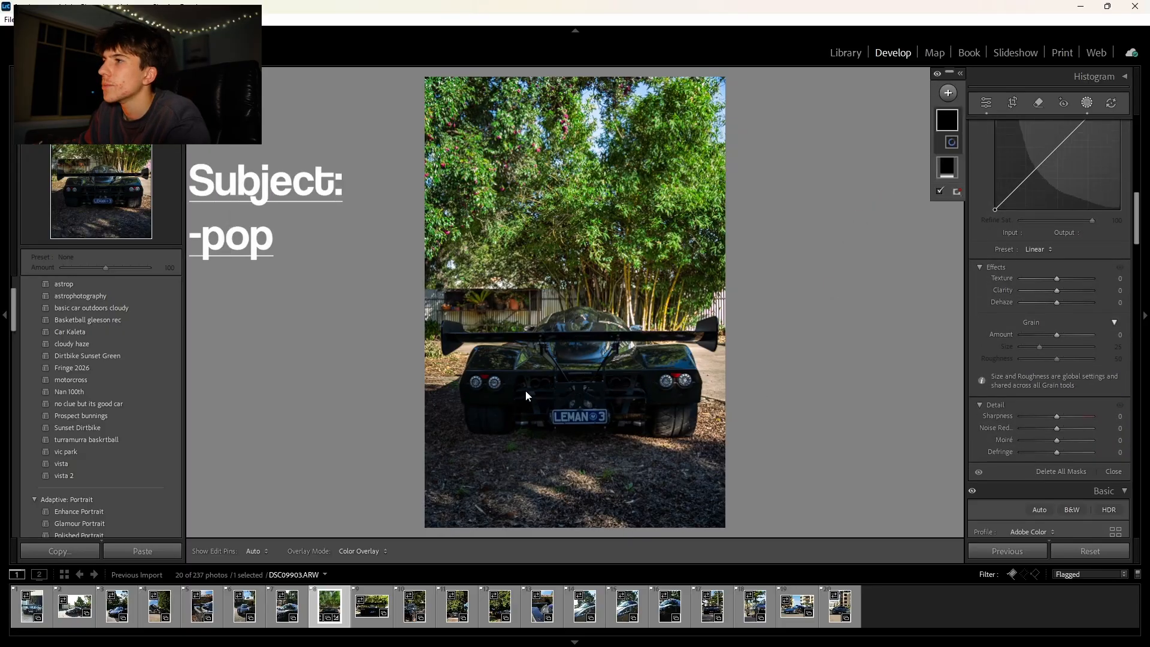
pyautogui.moveTo(1057, 302); pyautogui.dragTo(1058, 292)
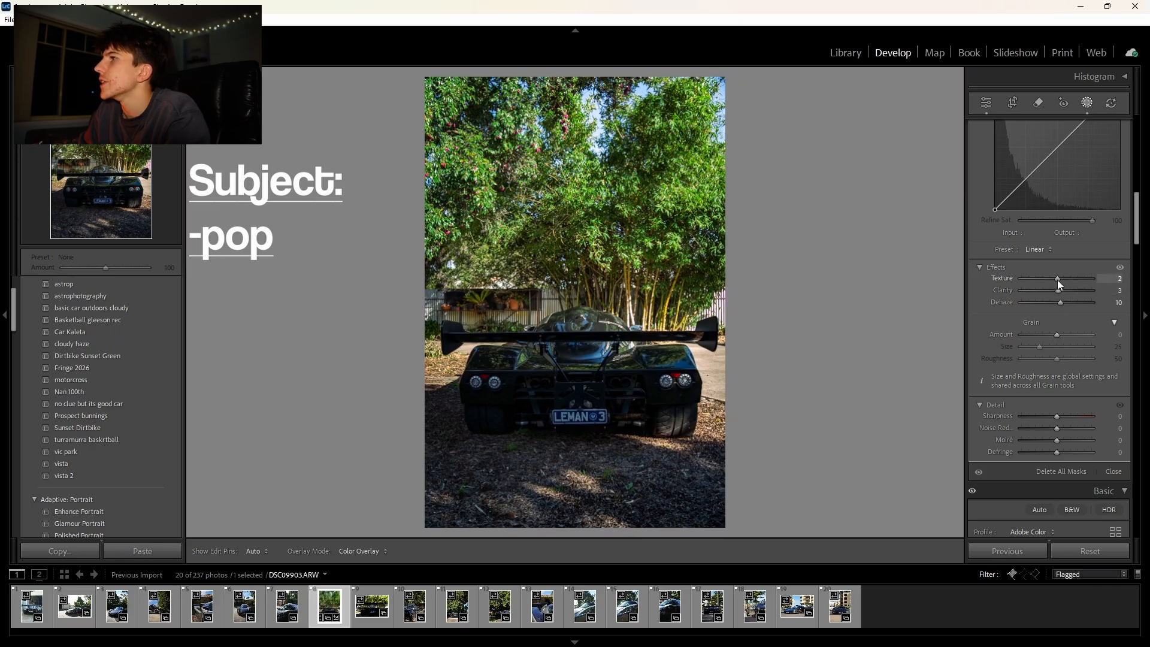
pyautogui.scroll(10, 1045, 281)
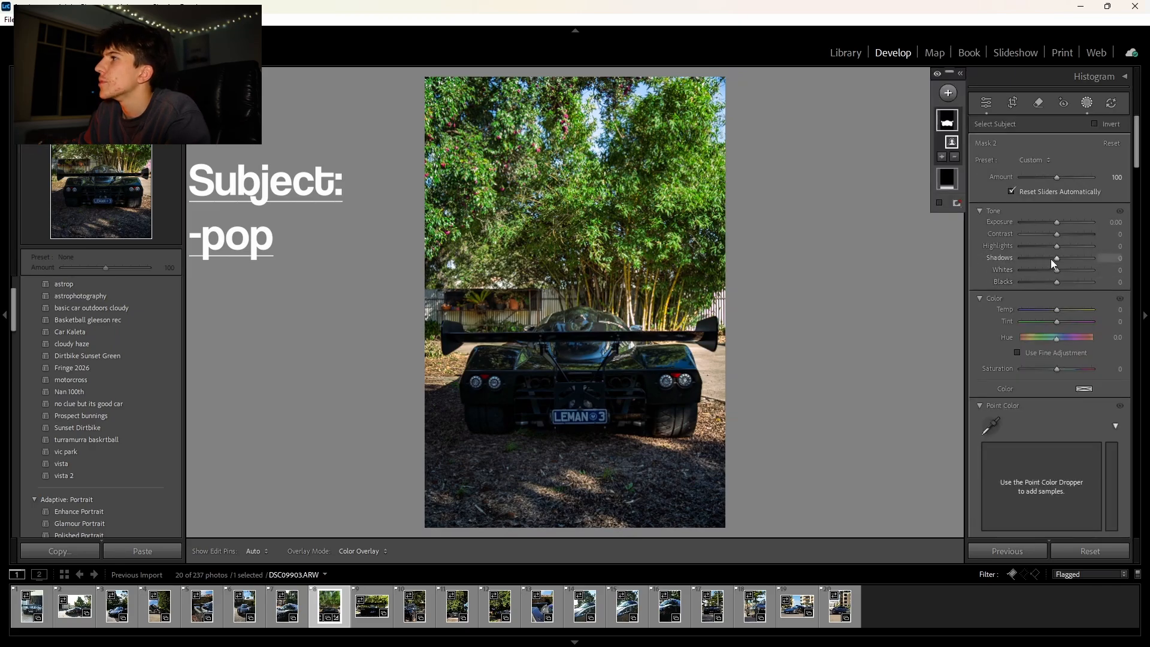
pyautogui.moveTo(1051, 259); pyautogui.dragTo(1057, 224)
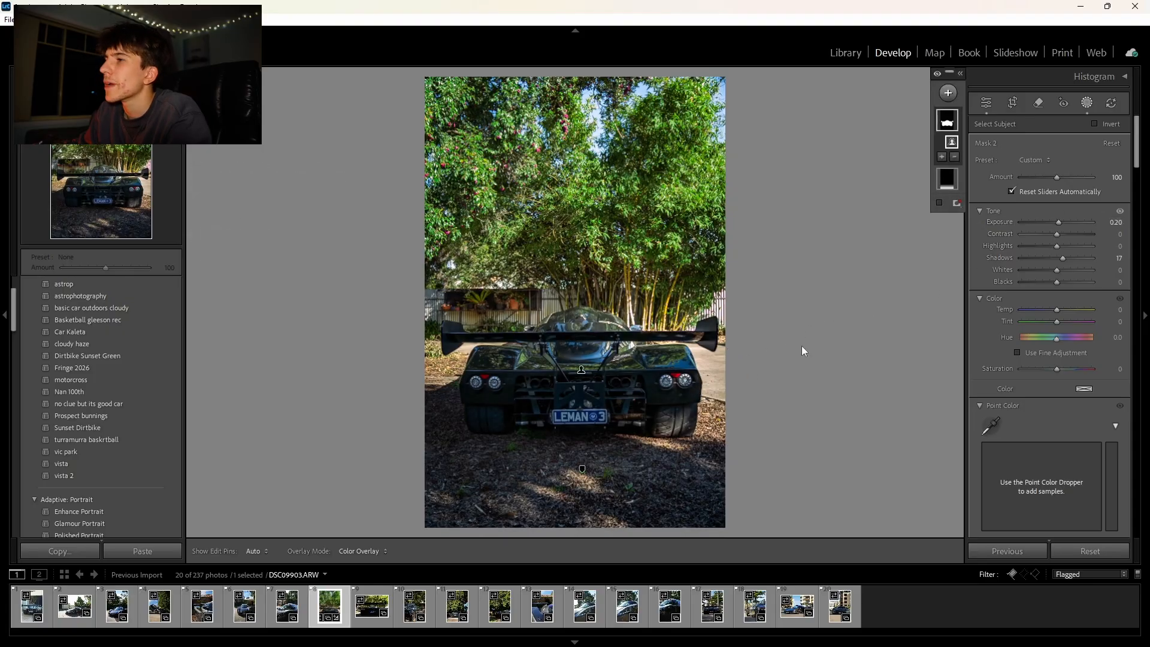
# - Add a large radial gradient mask centred beyond the photo's upper right corner, raise its Exposure and warm its Temp to 34
pyautogui.click(948, 92)
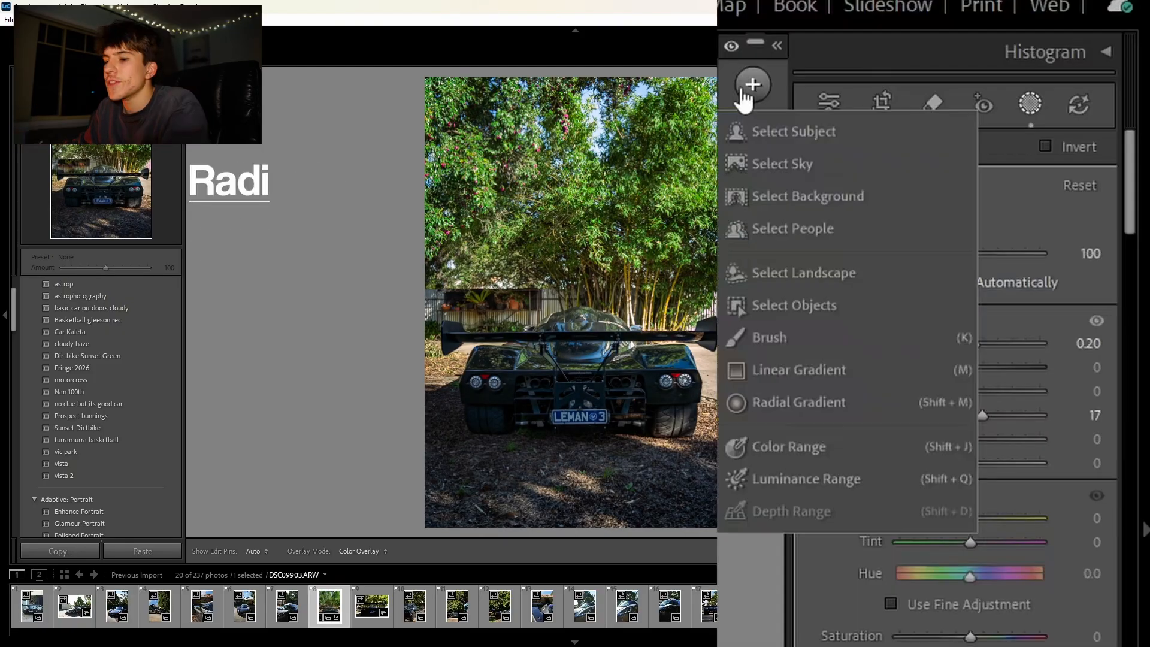
pyautogui.click(772, 401)
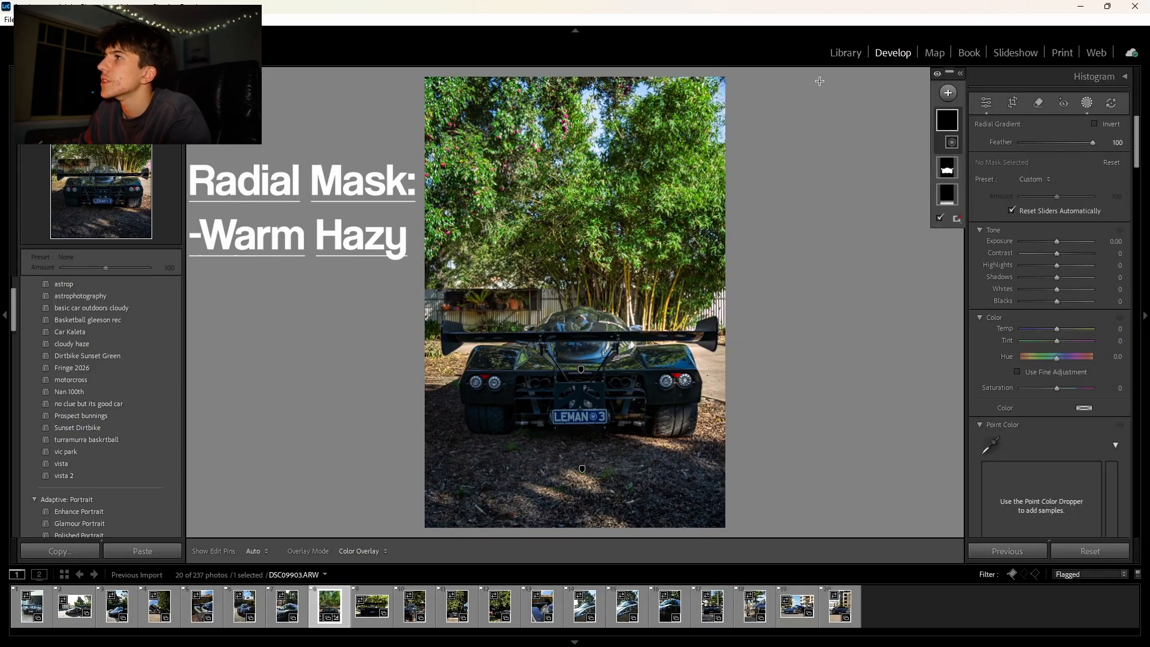
pyautogui.moveTo(819, 81); pyautogui.dragTo(430, 431)
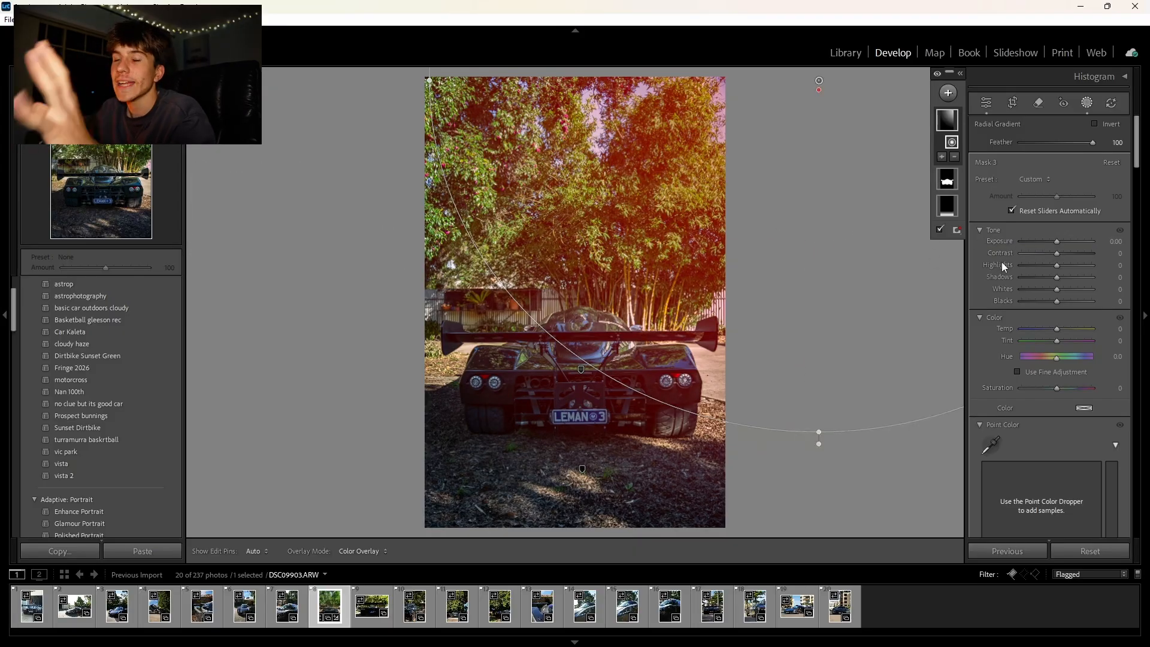
pyautogui.moveTo(1057, 241); pyautogui.dragTo(1059, 242)
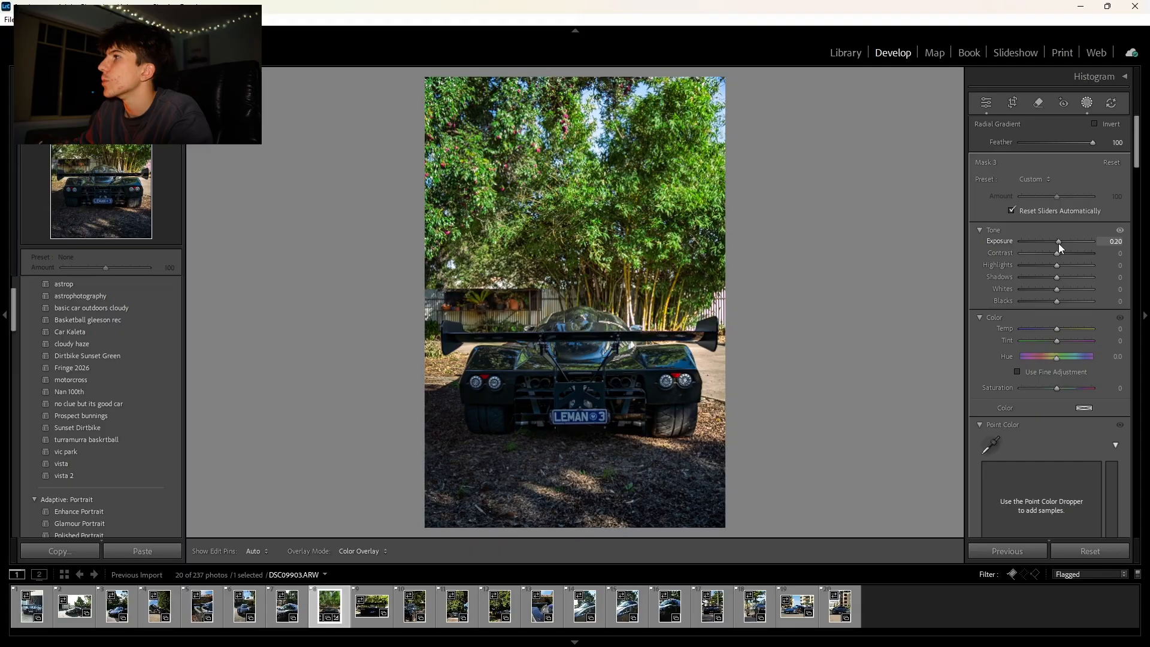
pyautogui.moveTo(1057, 328); pyautogui.dragTo(1069, 329)
# - Make the radial mask hazier and warmer with Clarity -19, Dehaze -100 and Temp 75
pyautogui.scroll(-10, 1063, 317)
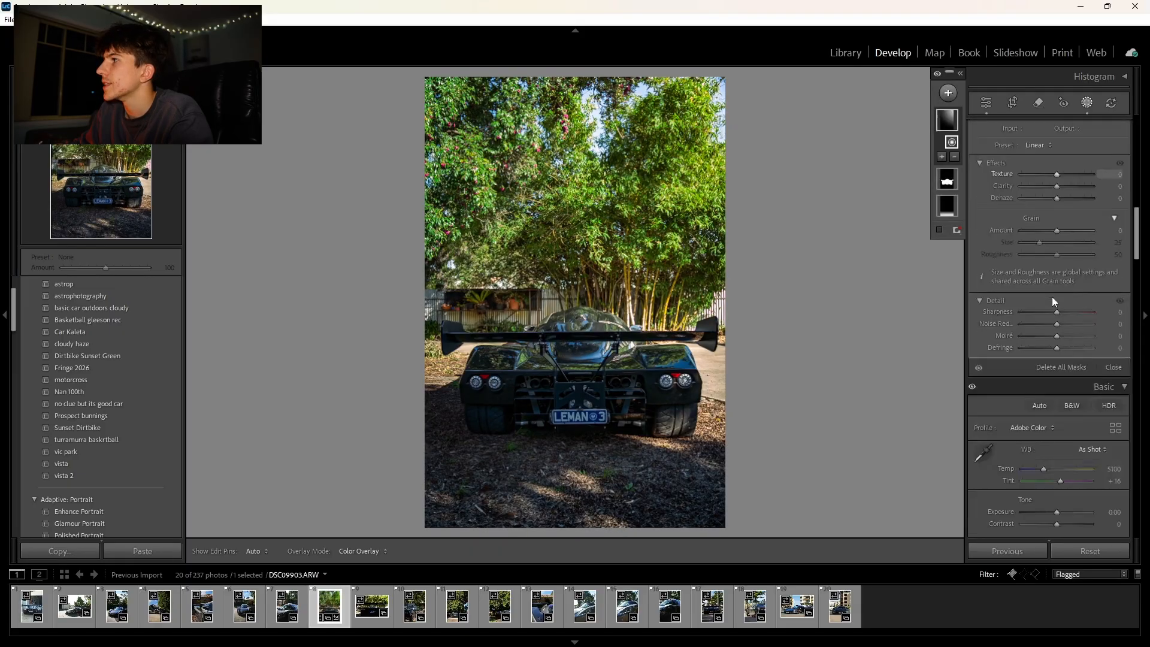
pyautogui.scroll(2, 1042, 299)
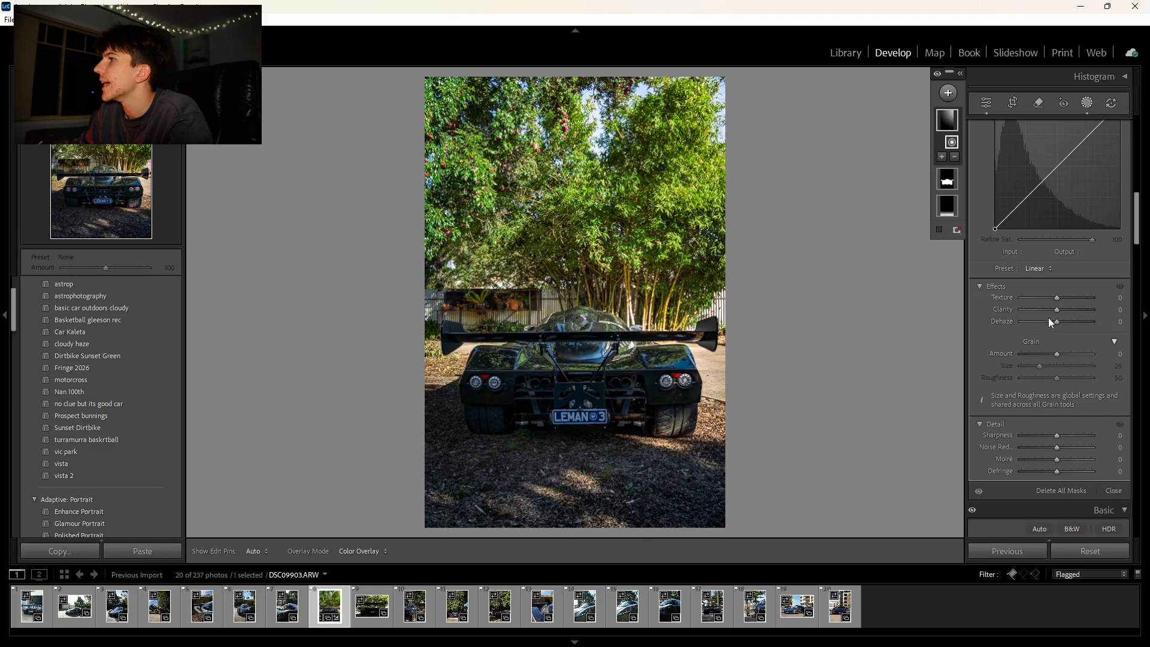
pyautogui.moveTo(1055, 322); pyautogui.dragTo(1026, 323)
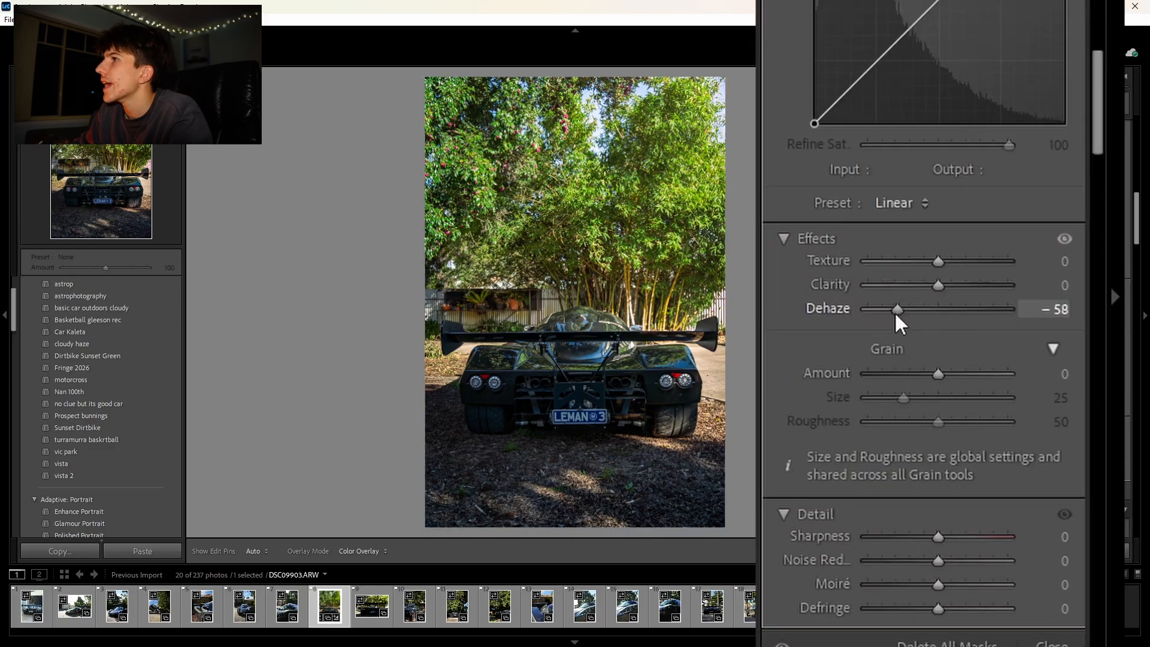
pyautogui.moveTo(1057, 310); pyautogui.dragTo(1048, 311)
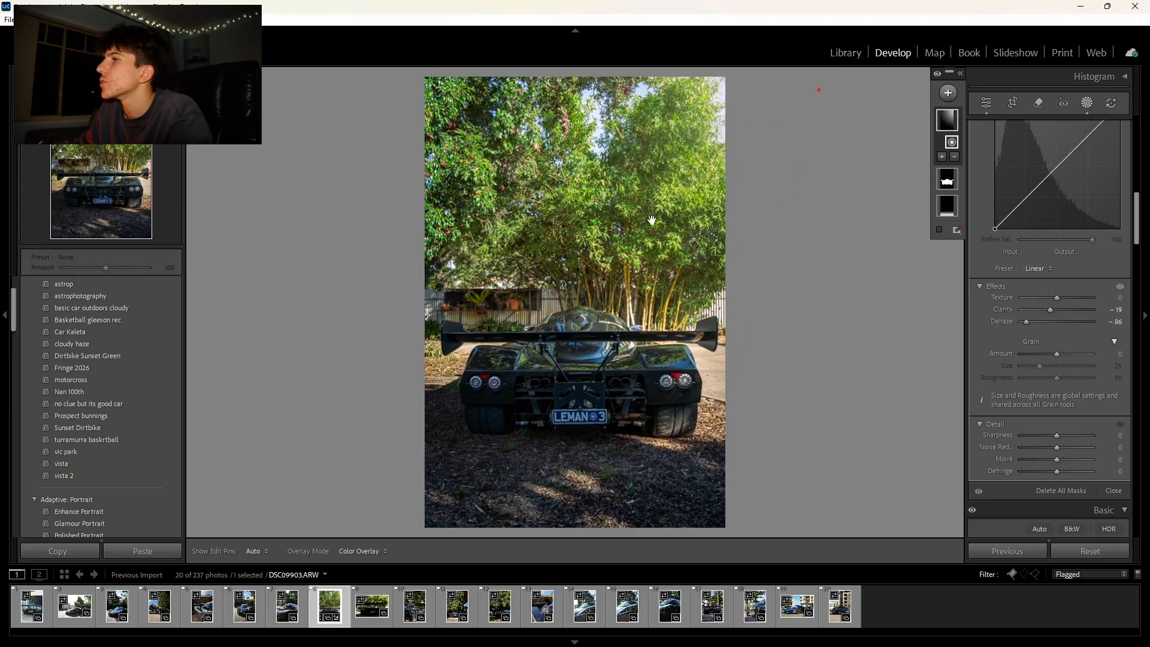
pyautogui.scroll(8, 1061, 327)
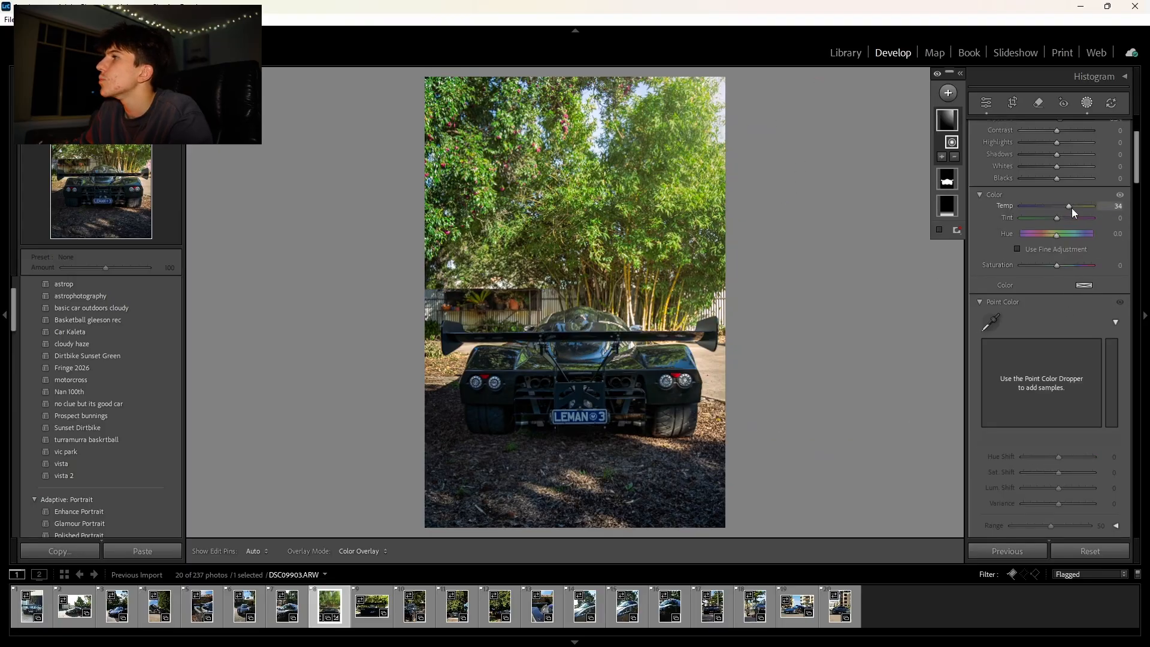
pyautogui.scroll(-8, 1012, 345)
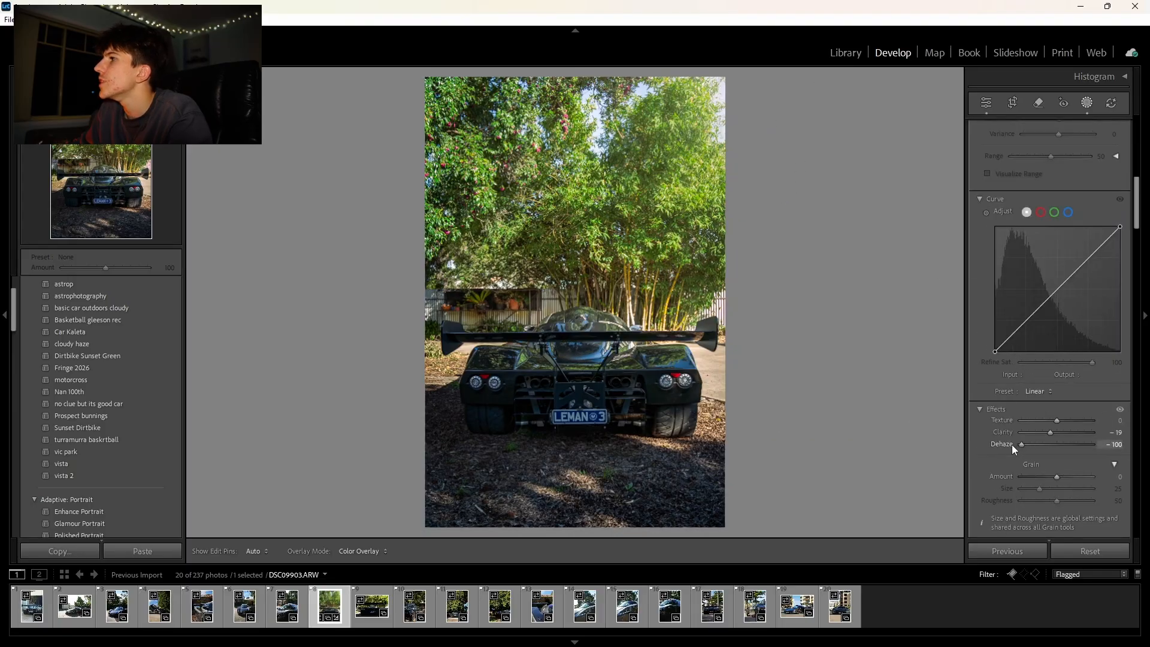
pyautogui.scroll(8, 1059, 413)
pyautogui.moveTo(1069, 334)
pyautogui.mouseDown()
pyautogui.moveTo(1047, 329)
pyautogui.moveTo(1081, 330)
pyautogui.mouseUp()
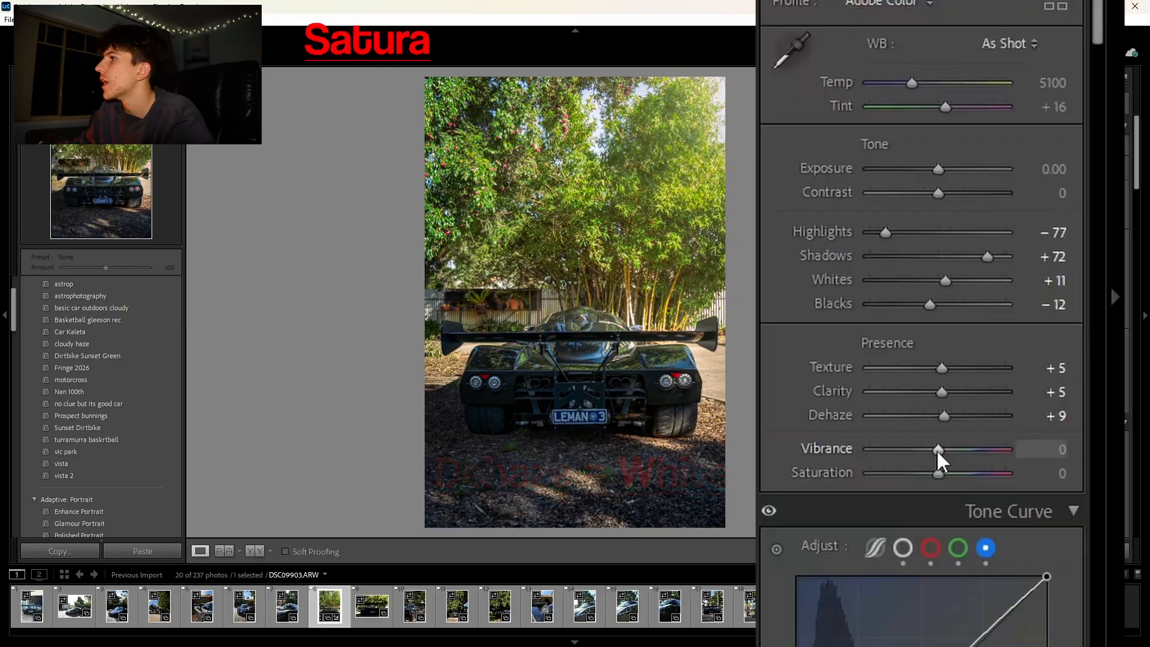
# - Set the photo's overall Vibrance to +12 and Saturation to +5, and compare the edit with the original
pyautogui.moveTo(941, 452); pyautogui.dragTo(947, 454)
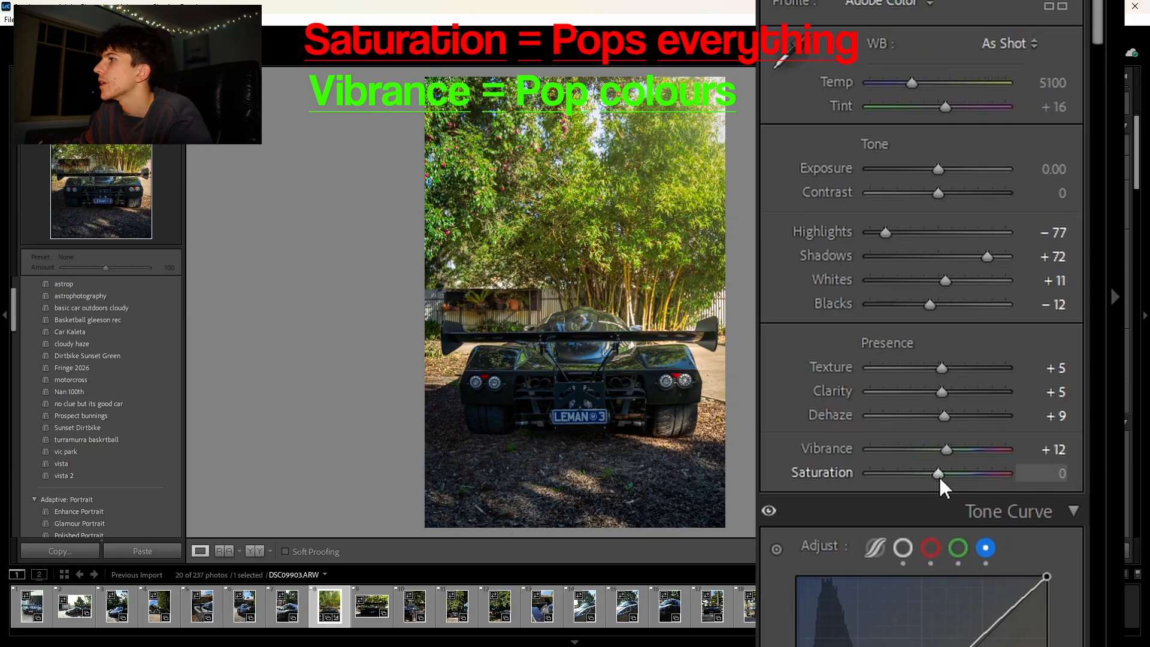
pyautogui.moveTo(939, 478); pyautogui.dragTo(942, 478)
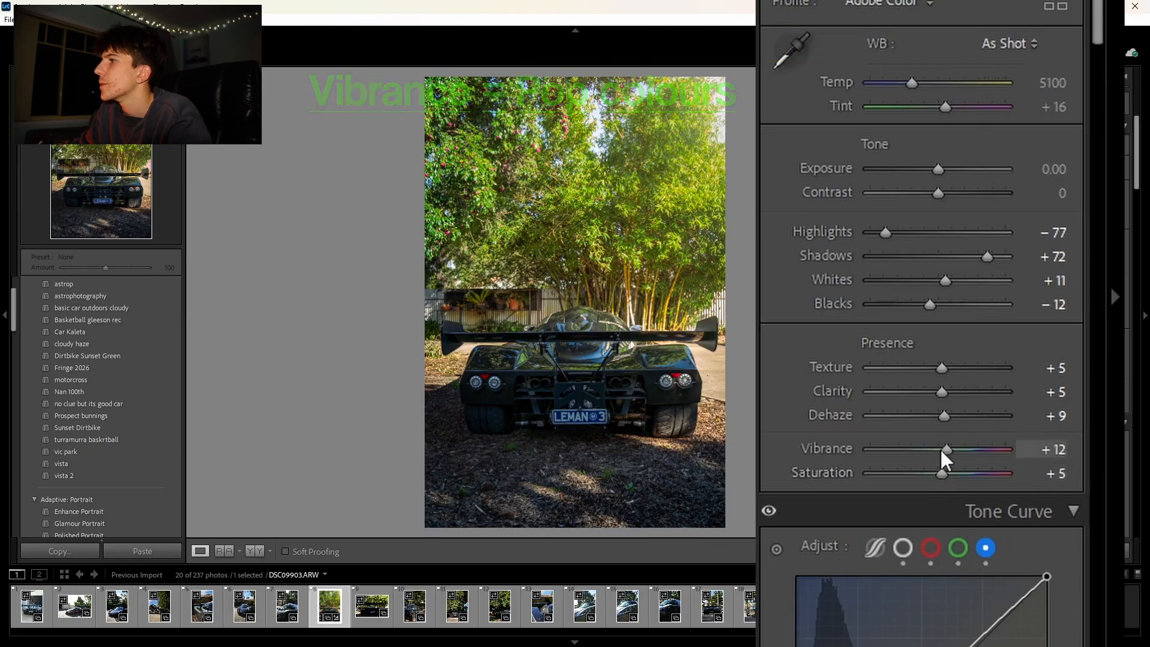
pyautogui.press('\\')
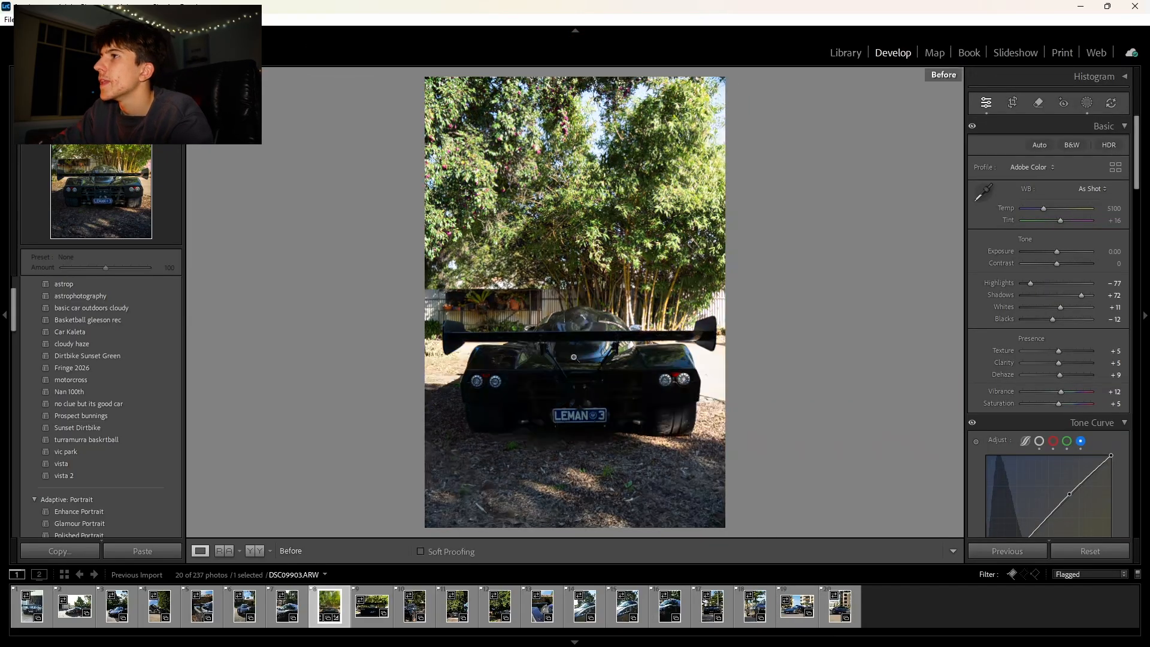
pyautogui.press('\\')
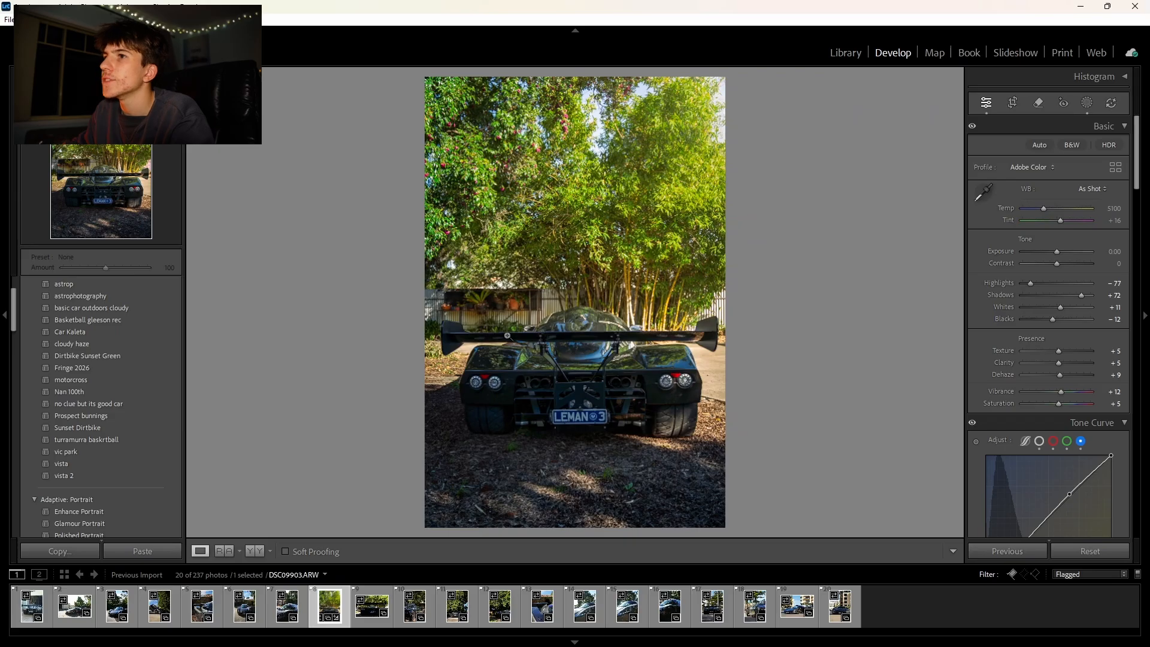
# - Create the user preset "Superlite Coupe 26/6/26" from this edit, including all masks but excluding White Balance and Exposure
pyautogui.scroll(3, 98, 346)
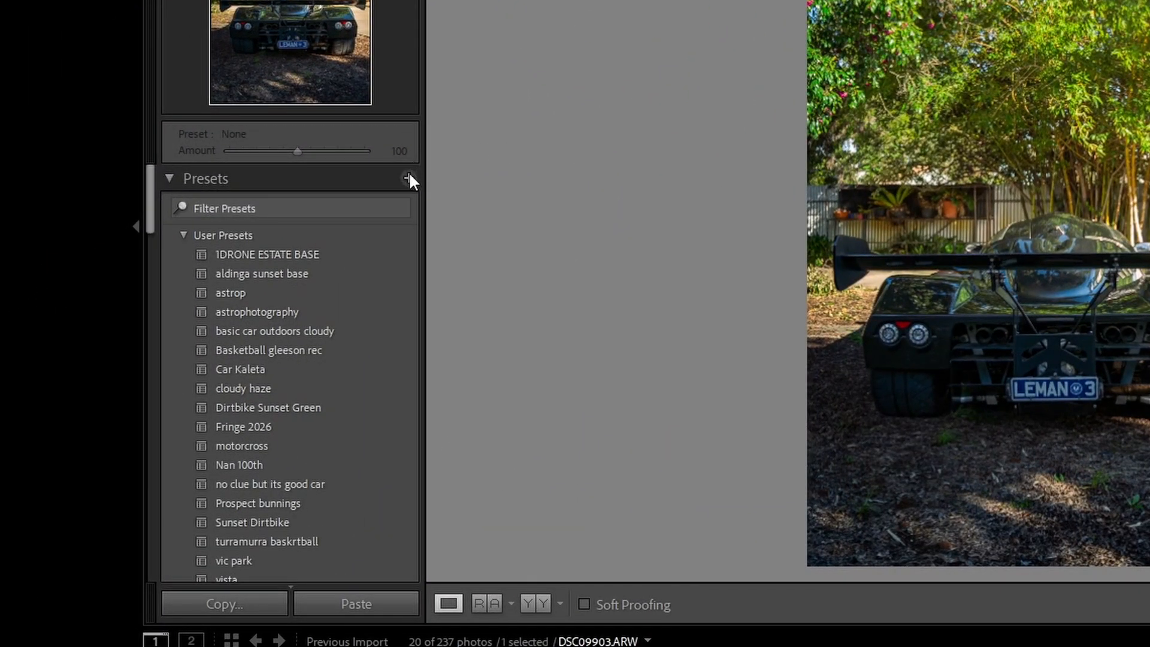
pyautogui.click(408, 178)
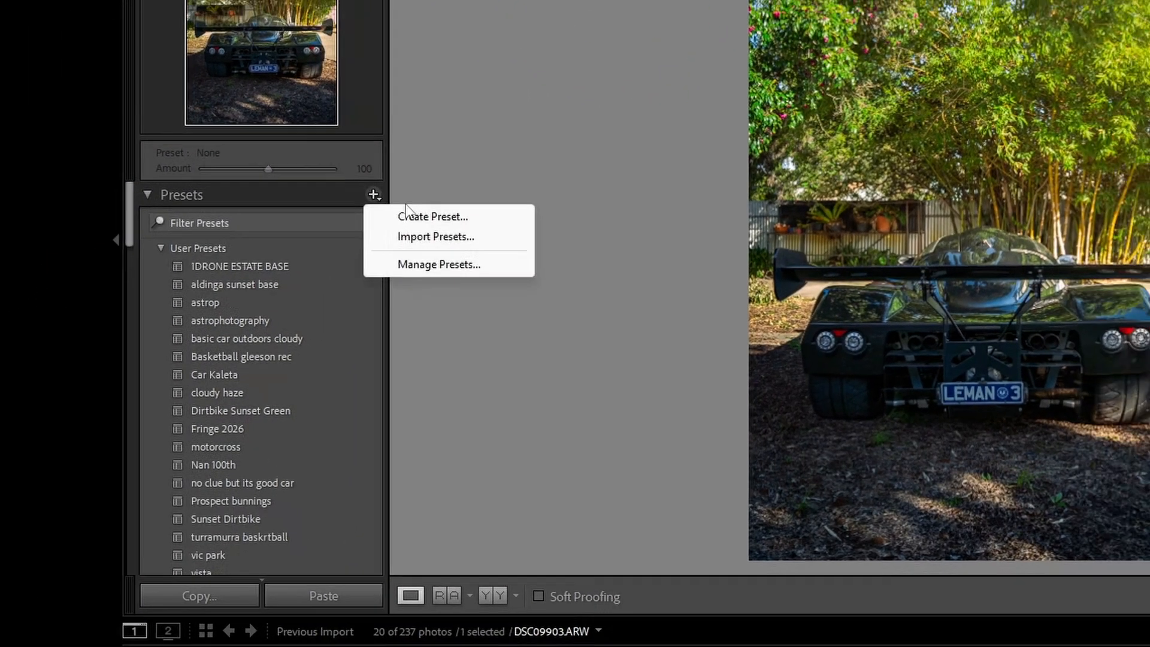
pyautogui.click(470, 198)
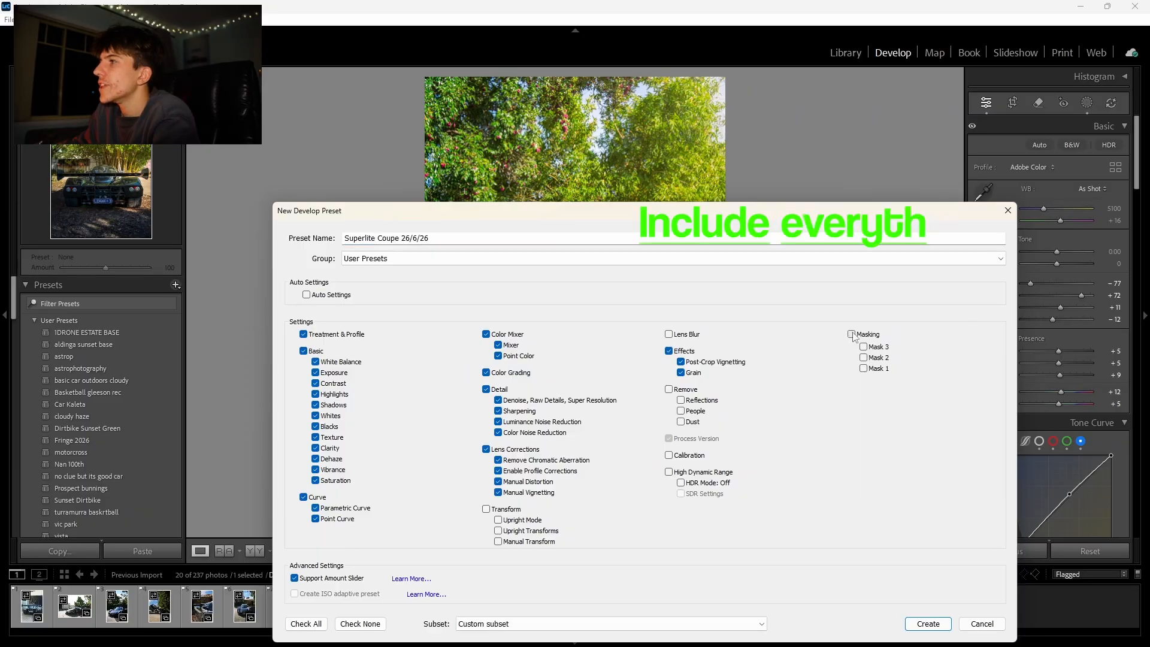
pyautogui.click(852, 334)
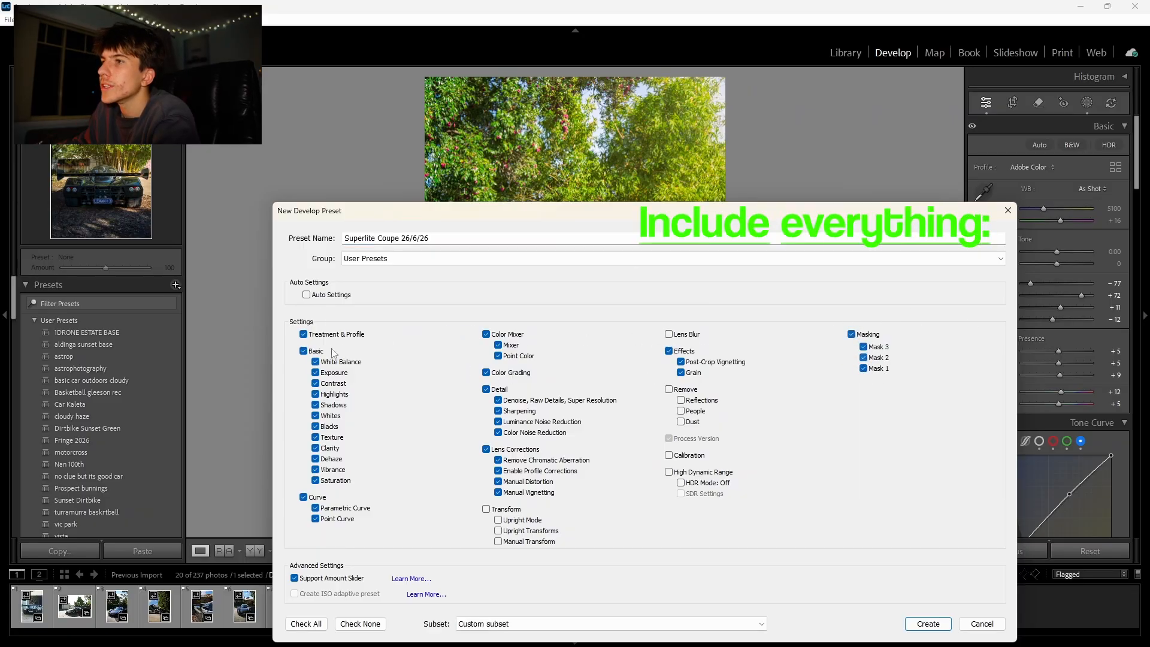
pyautogui.click(315, 361)
pyautogui.click(315, 372)
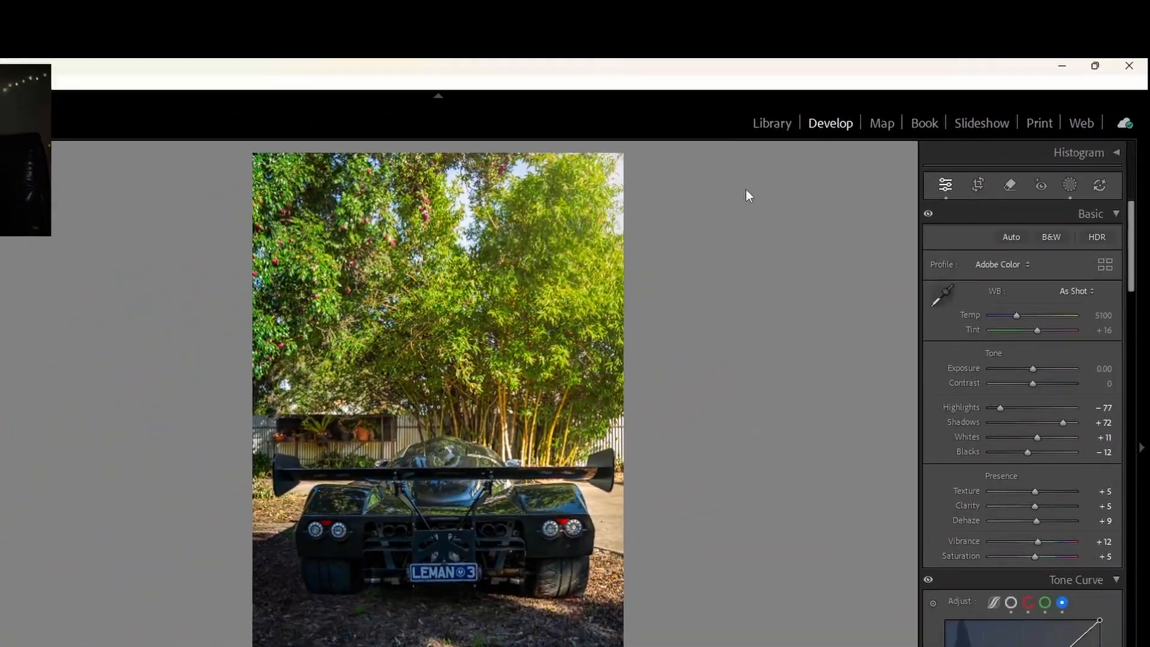
# - Select all flagged photos in the Library grid and apply the Superlite Coupe 26/6/26 preset to them
pyautogui.click(697, 192)
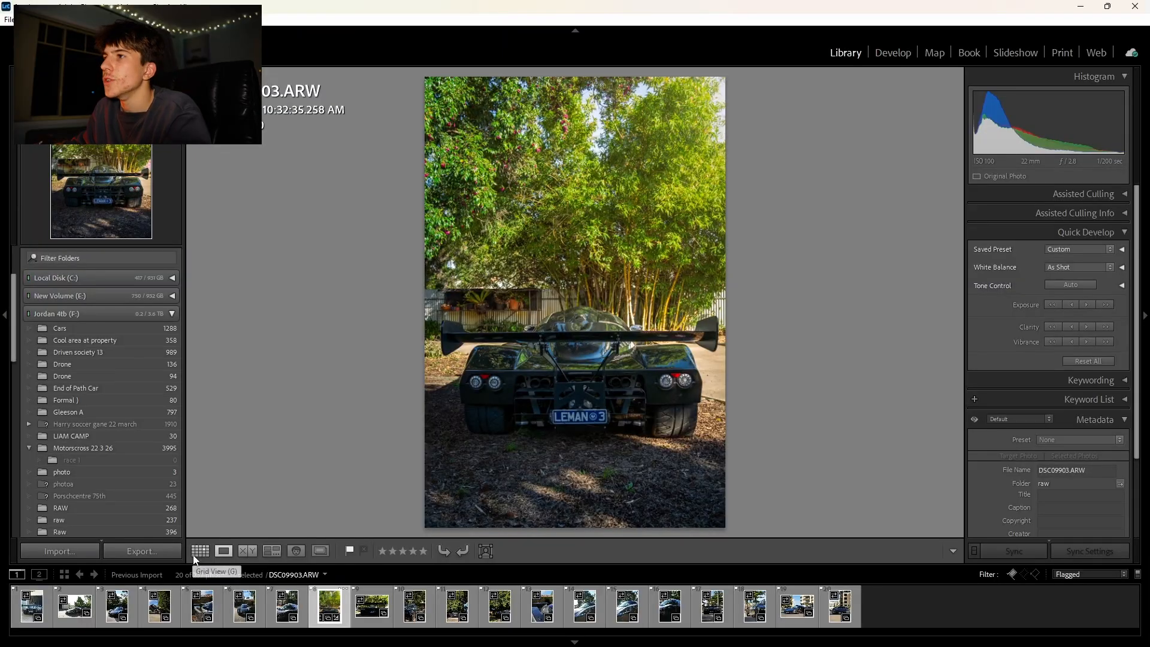
pyautogui.click(194, 554)
pyautogui.hotkey('ctrl', 'a')
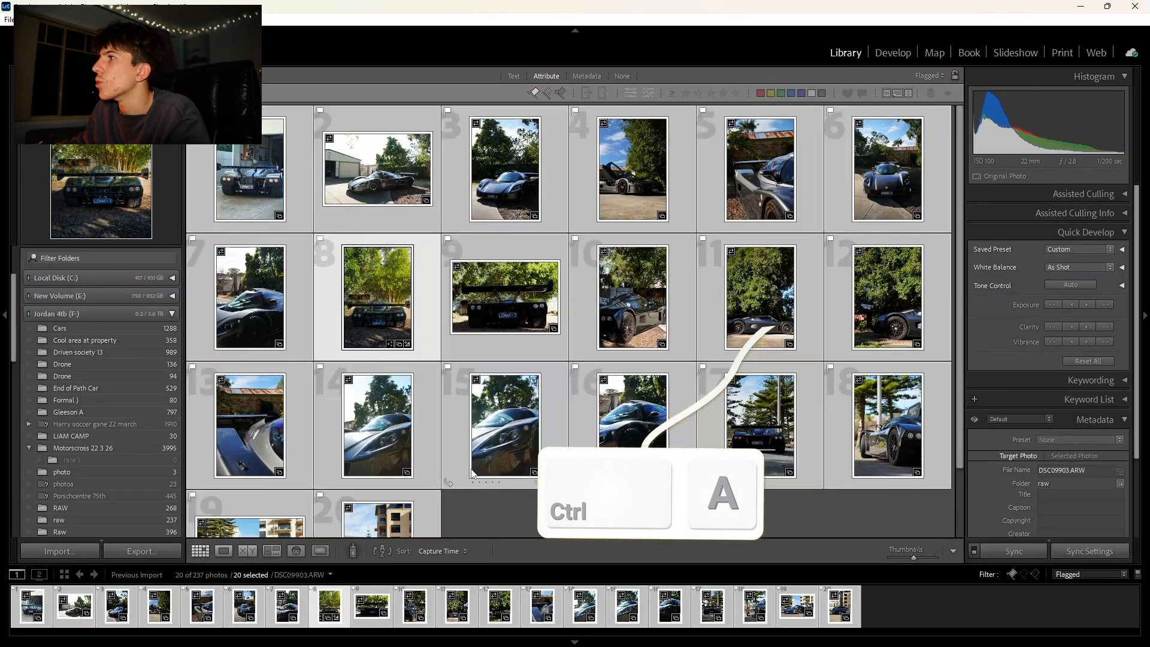
pyautogui.click(1077, 249)
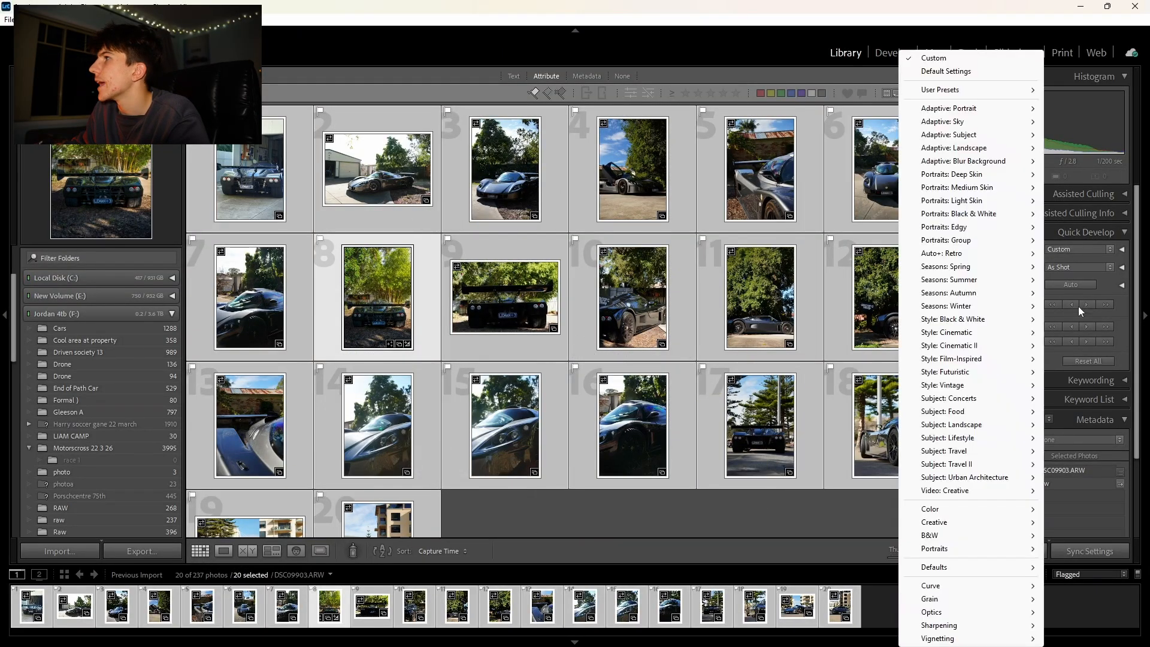
pyautogui.moveTo(968, 89)
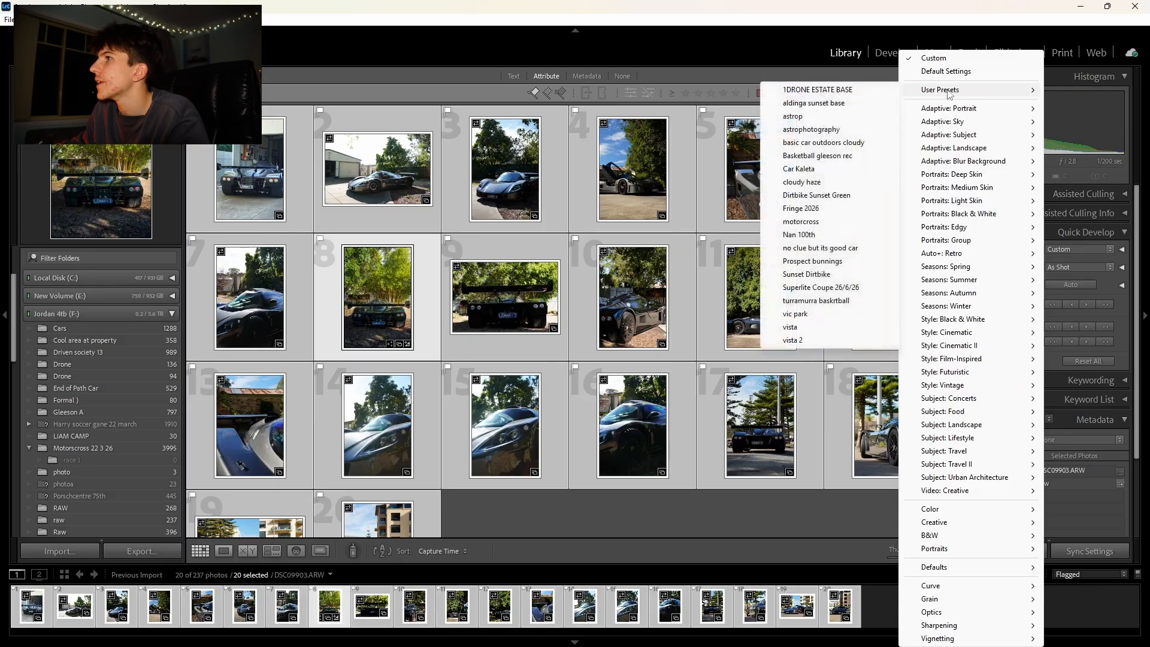
pyautogui.click(825, 289)
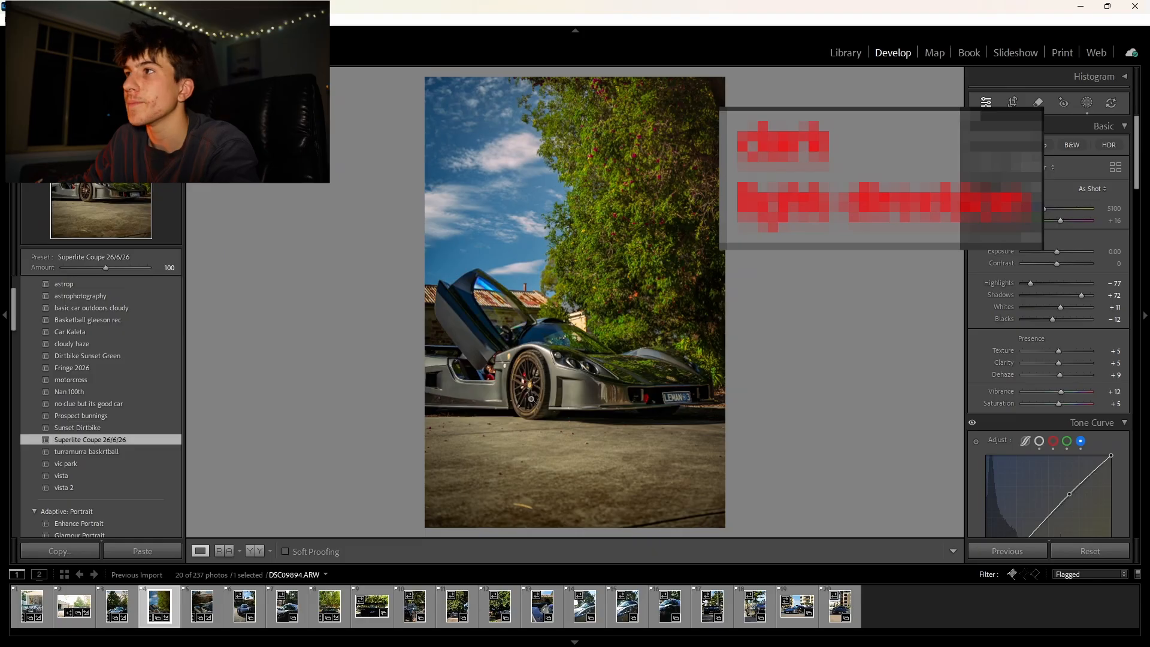
# - Move the warm radial mask to the photo's upper-left side so its glow matches the direction of the light
pyautogui.hotkey('shift', 'w')
pyautogui.click(664, 211)
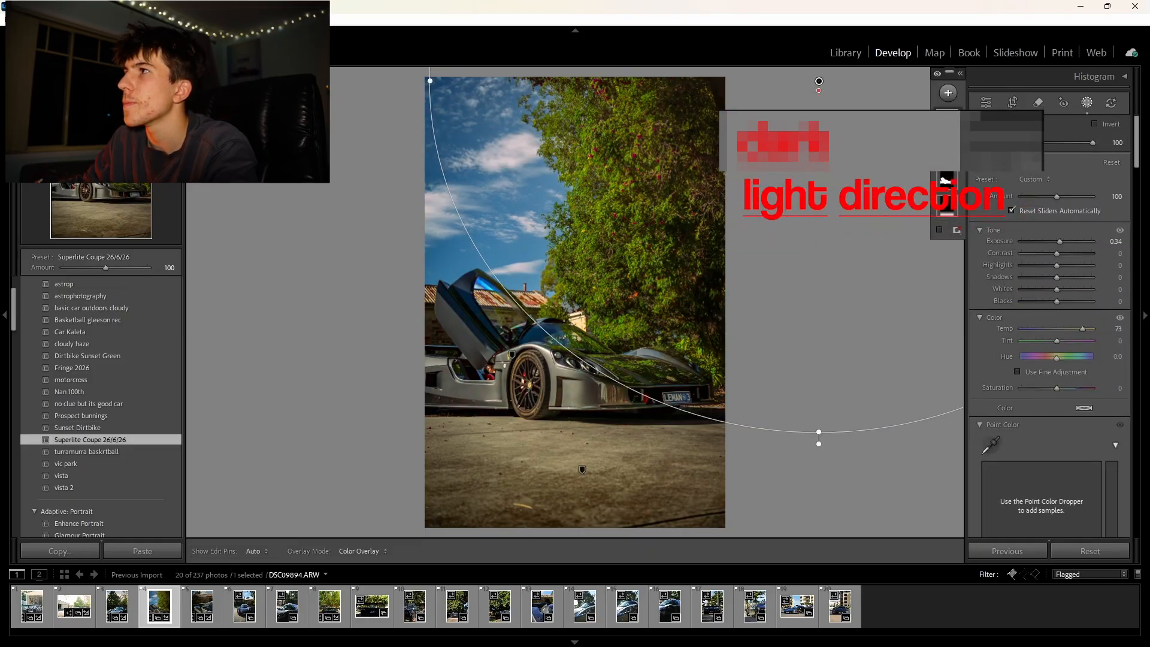
pyautogui.moveTo(858, 163); pyautogui.dragTo(495, 180)
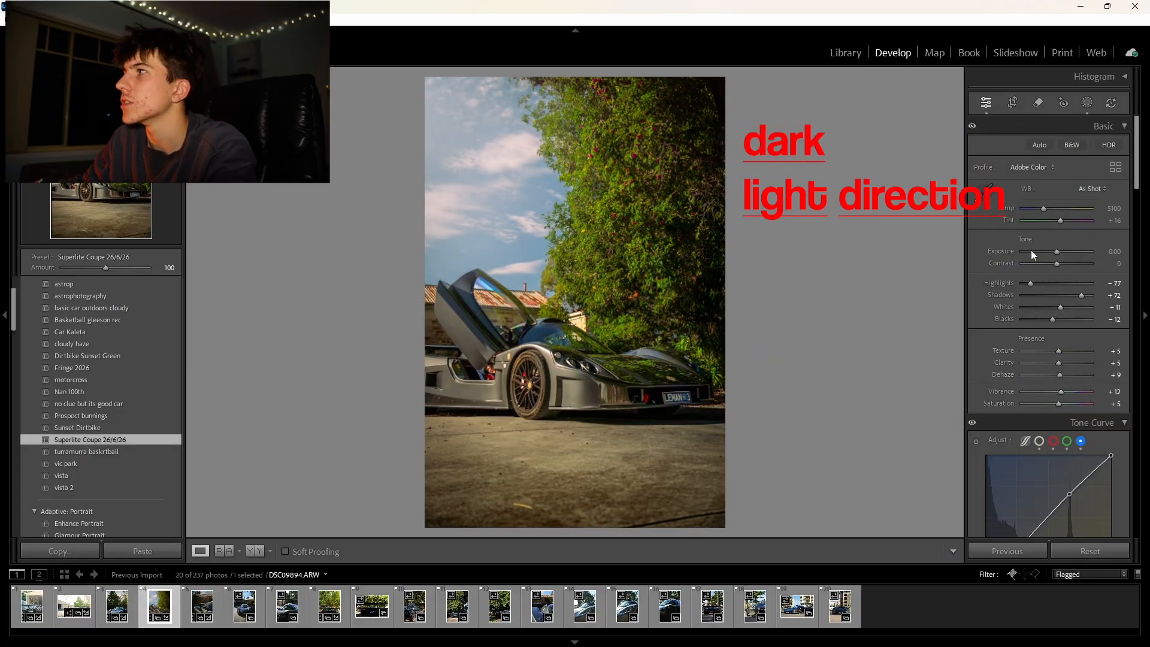
# - Set the photo's overall Exposure to +0.18, straighten it with an angle of -0.93 and tighten the crop slightly
pyautogui.moveTo(1058, 251); pyautogui.dragTo(1058, 252)
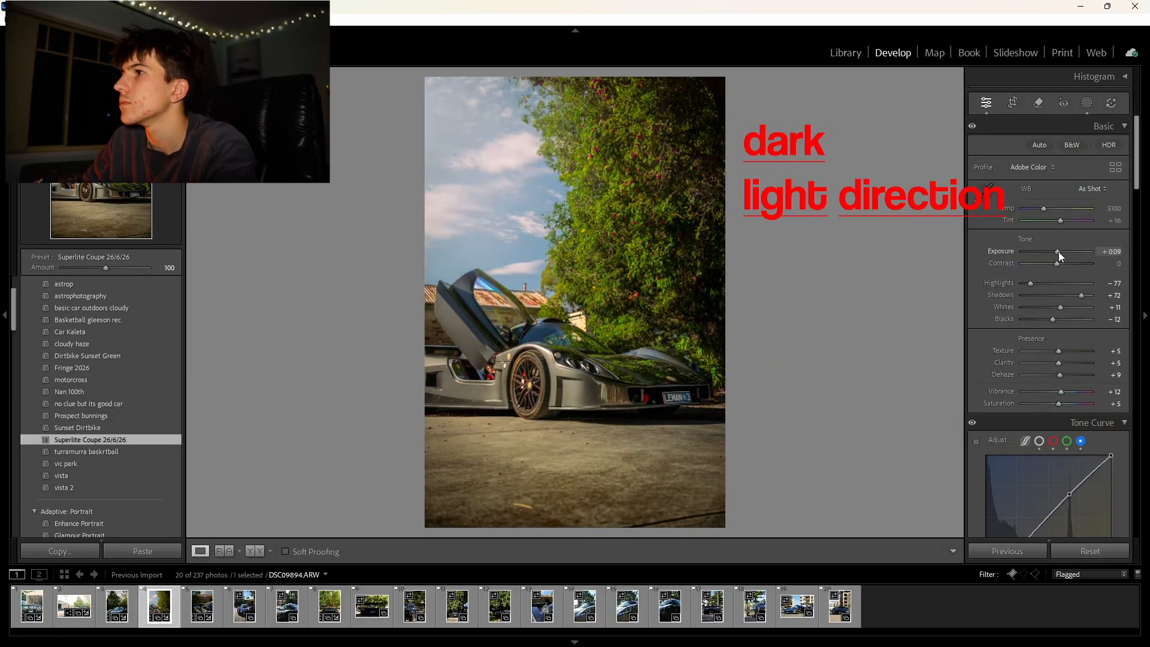
pyautogui.click(1017, 113)
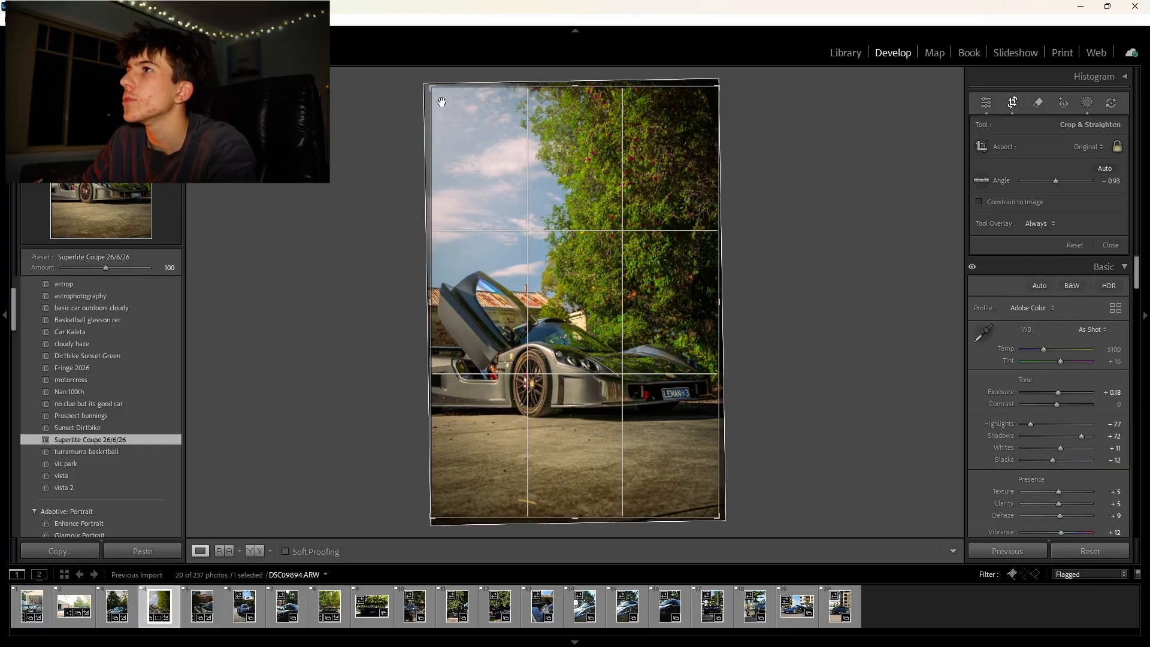
pyautogui.moveTo(430, 87); pyautogui.dragTo(441, 98)
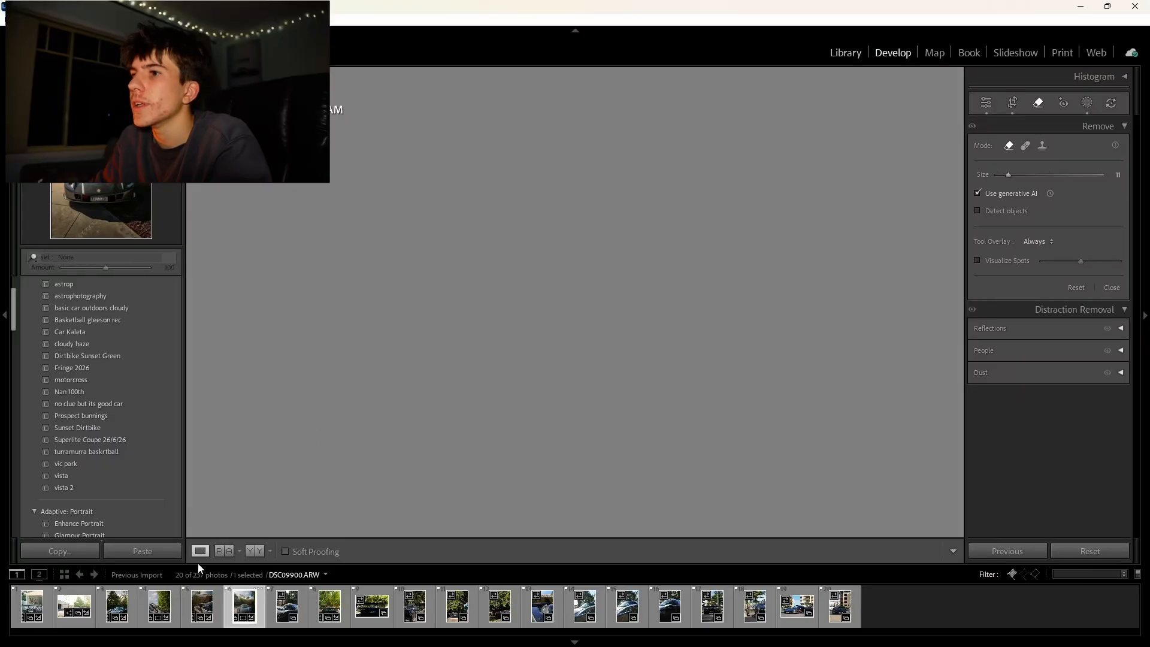
# - Select all flagged photos in the Library grid and open the export settings for them
pyautogui.click(201, 551)
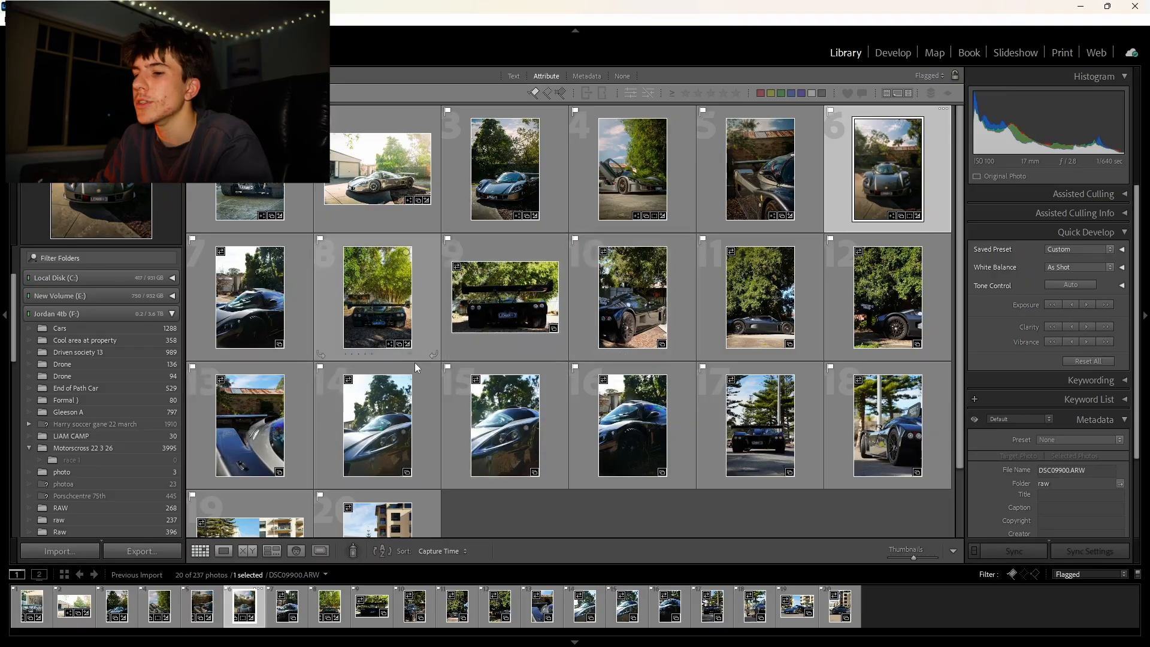
pyautogui.hotkey('ctrl', 'a')
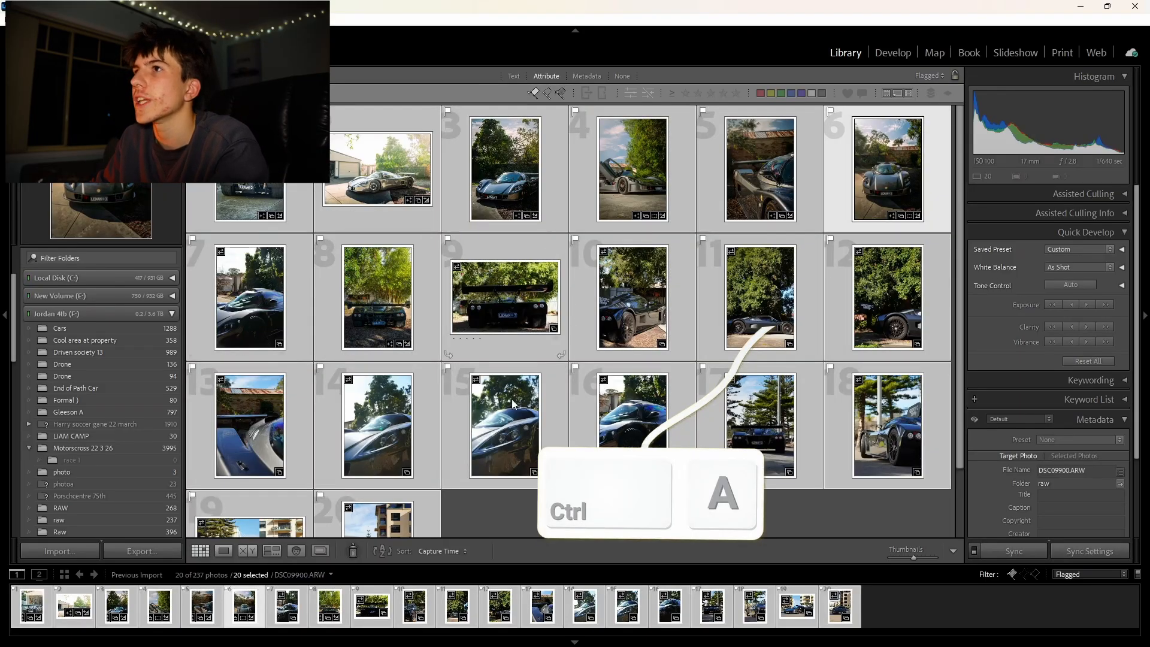
pyautogui.click(7, 20)
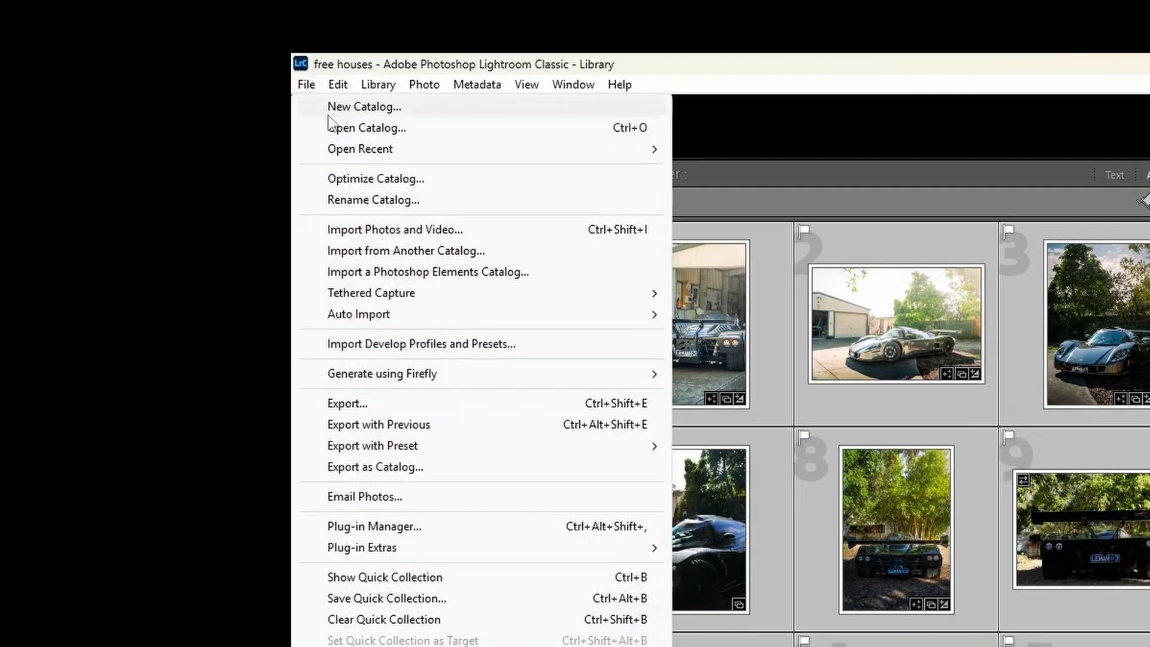
pyautogui.click(67, 223)
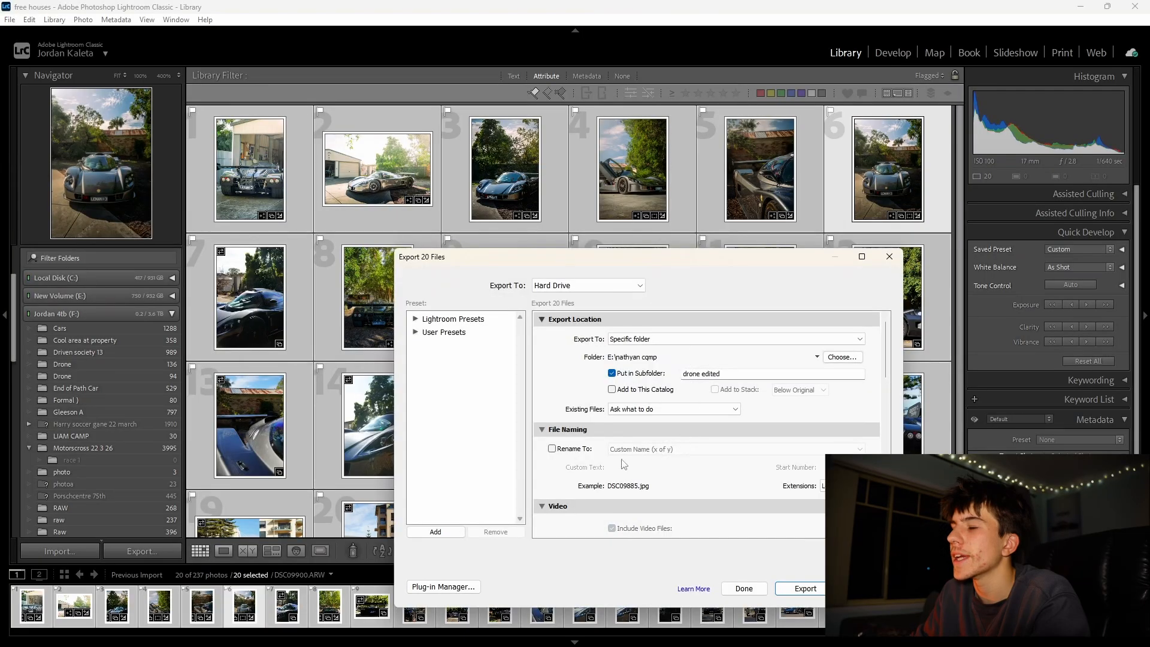
# - Configure the export to the shoot's folder on drive F in the subfolder "edited", as JPEG at quality 100 in sRGB
pyautogui.click(841, 357)
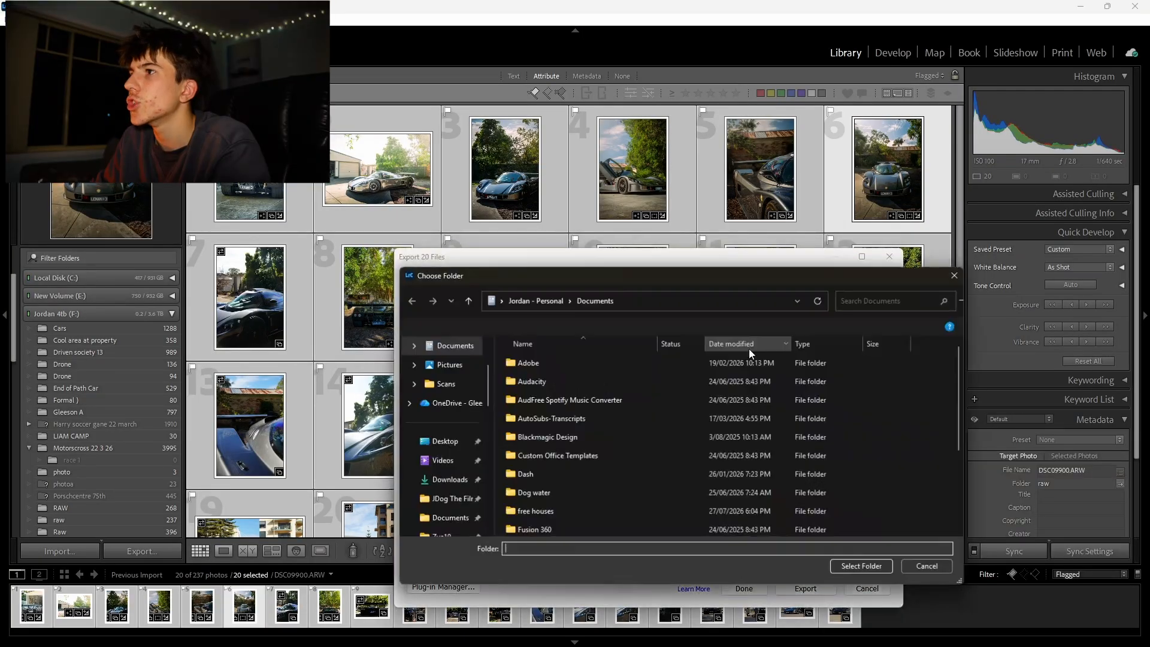
pyautogui.scroll(-5, 449, 411)
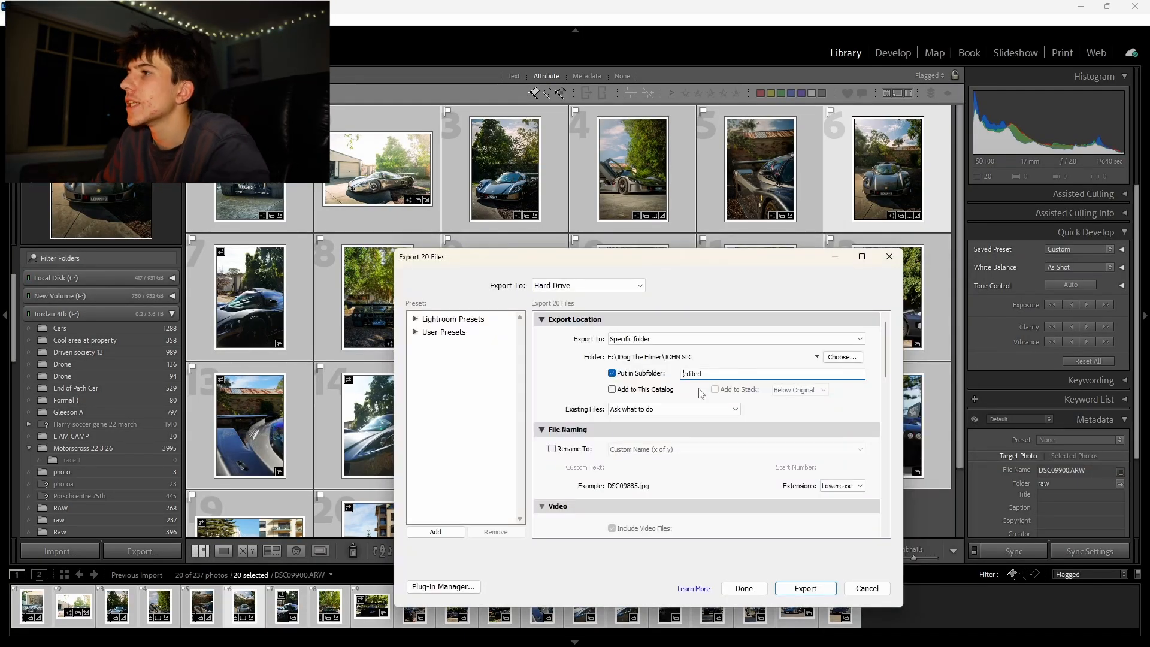
pyautogui.scroll(-5, 672, 363)
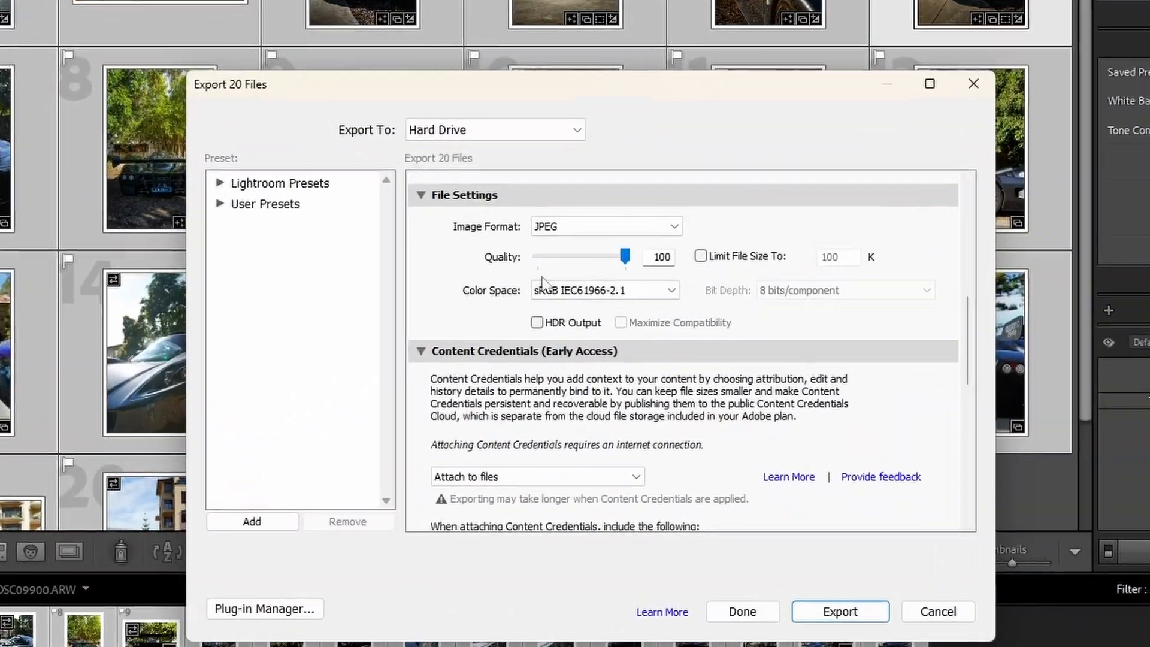
# - Open the original DSC09900.ARW in the image viewer and compare it with the exported DSC09900.jpg
pyautogui.click(633, 386)
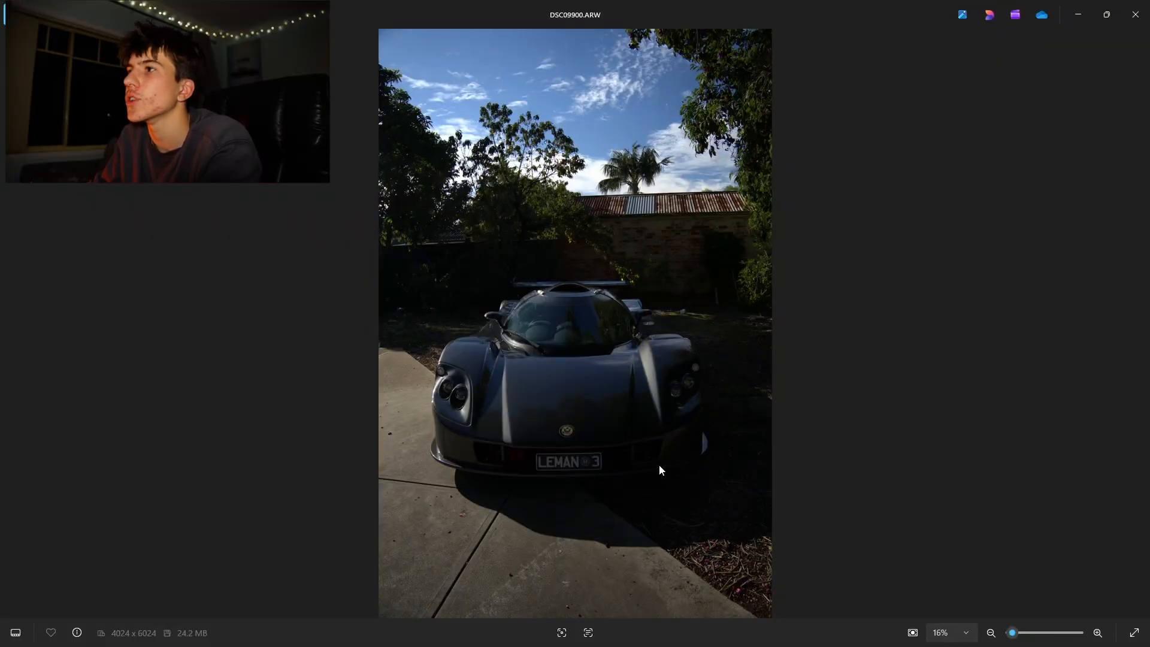
pyautogui.press('Right')
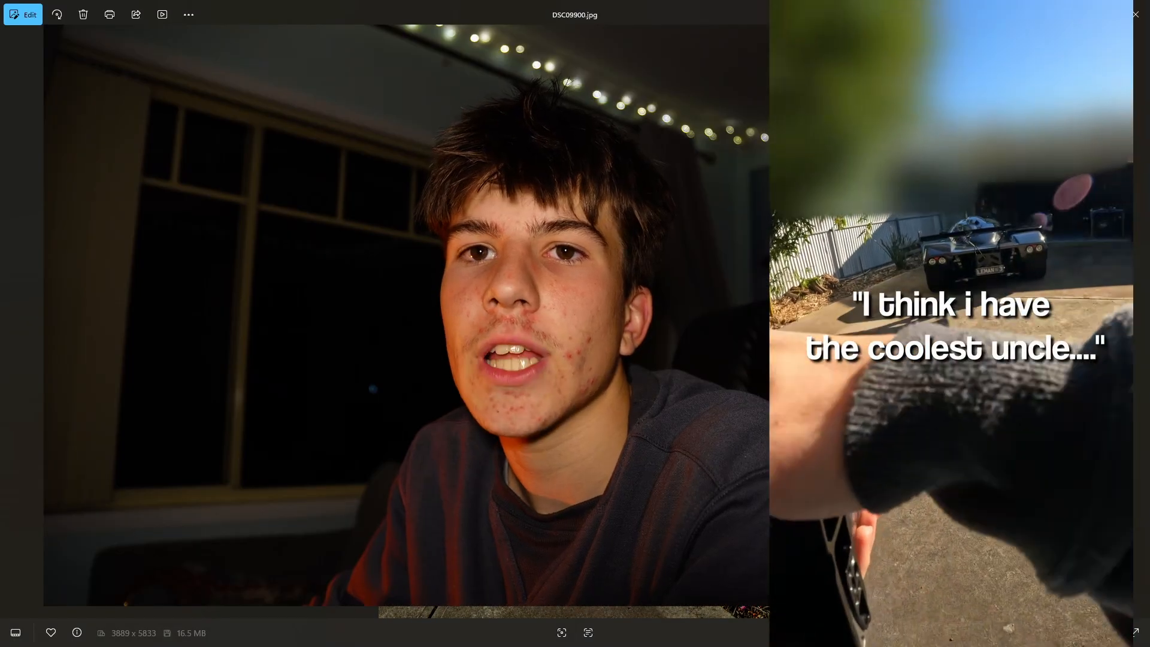